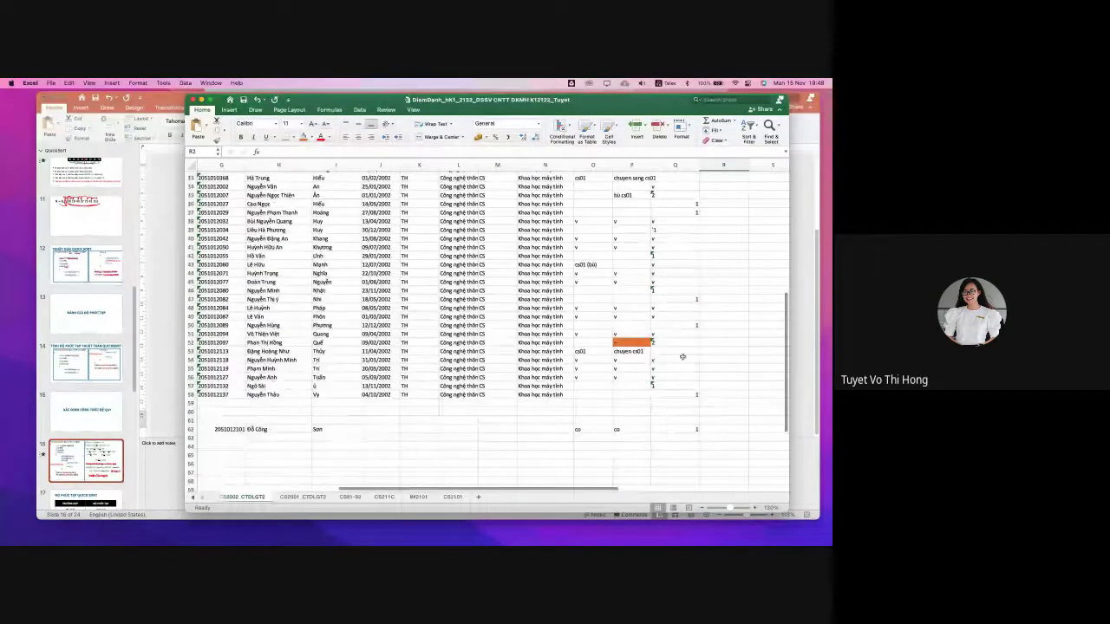
Enter the header "LT 15.11" in cell R2 for a new attendance column
scroll(675, 389, up, 10)
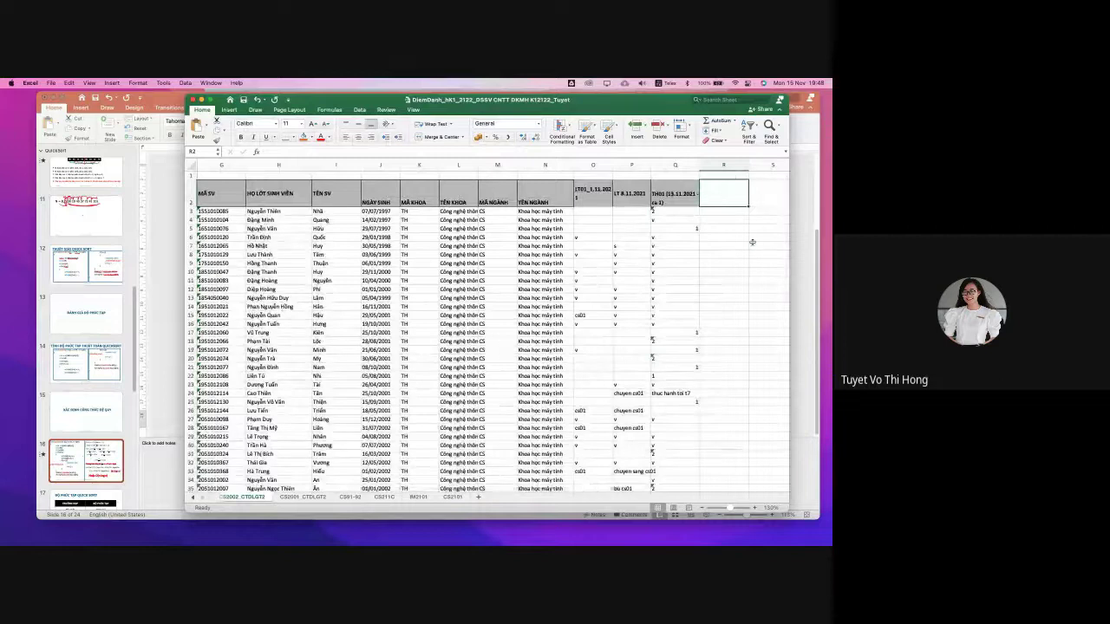
text(LT)
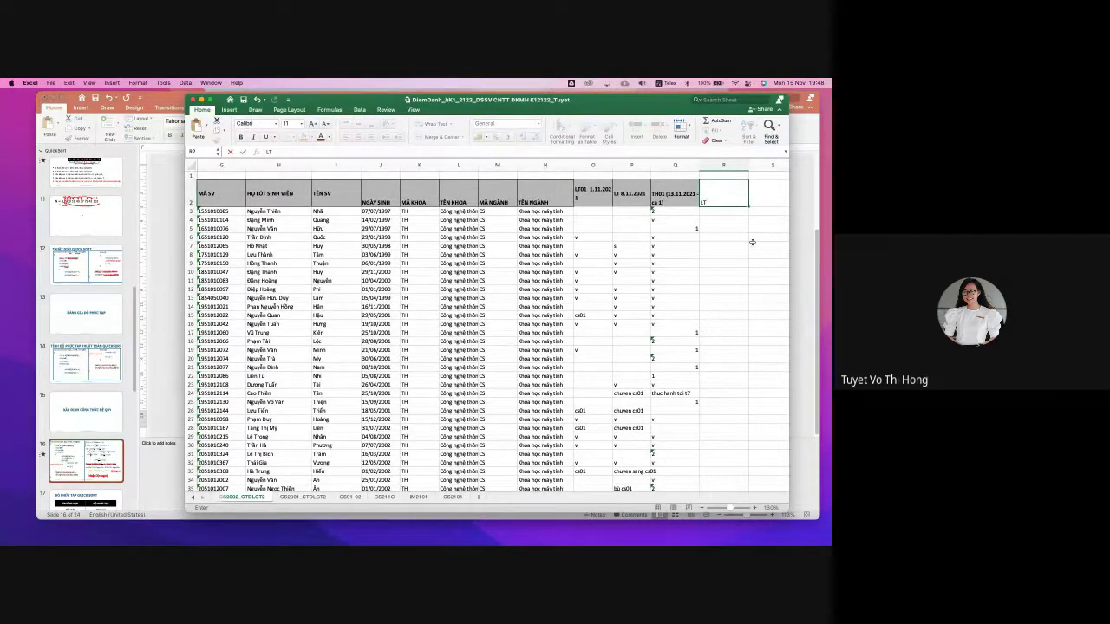
text( 15.11.)
key(BackSpace)
key(Return)
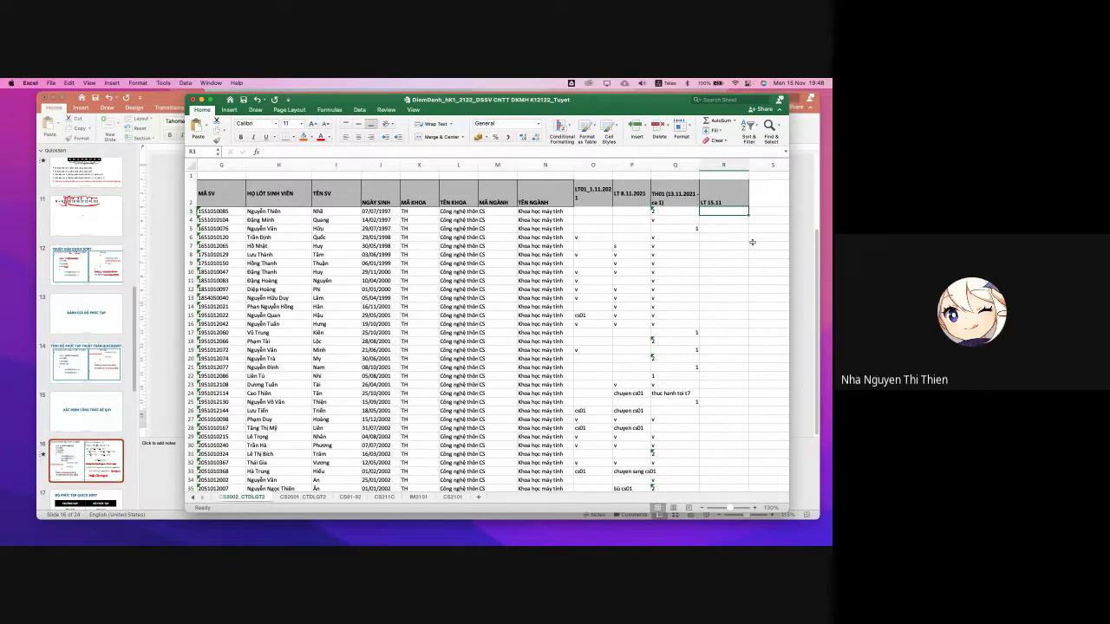
Enter "v" in the LT 15.11 column for rows 4, 6, 7 and 8, leaving rows 3 and 5 blank
key(Down)
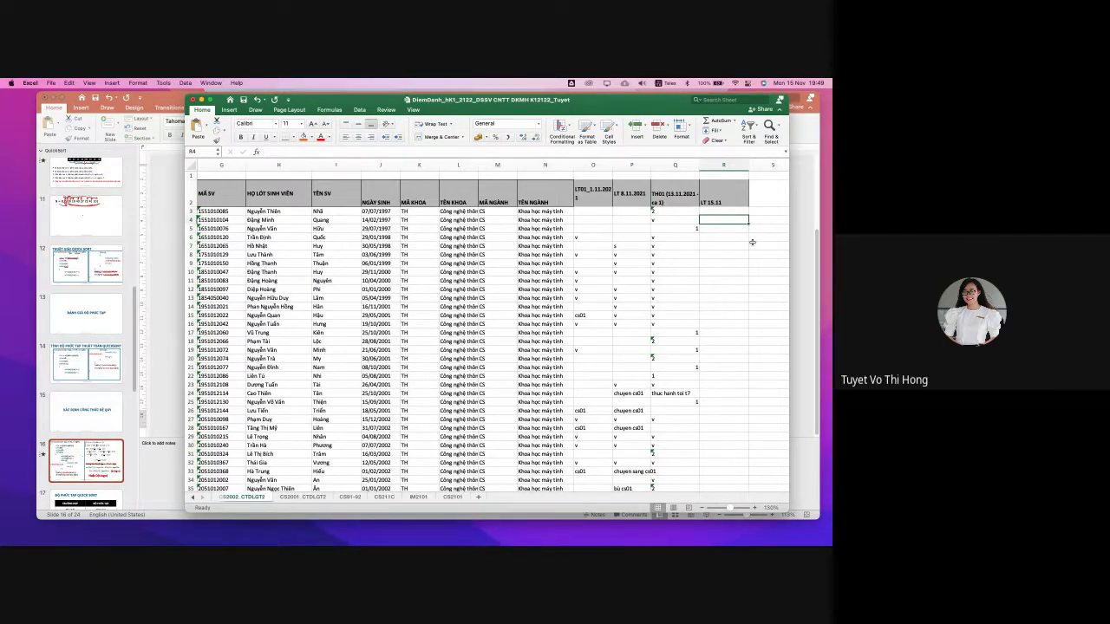
text(v)
key(Return)
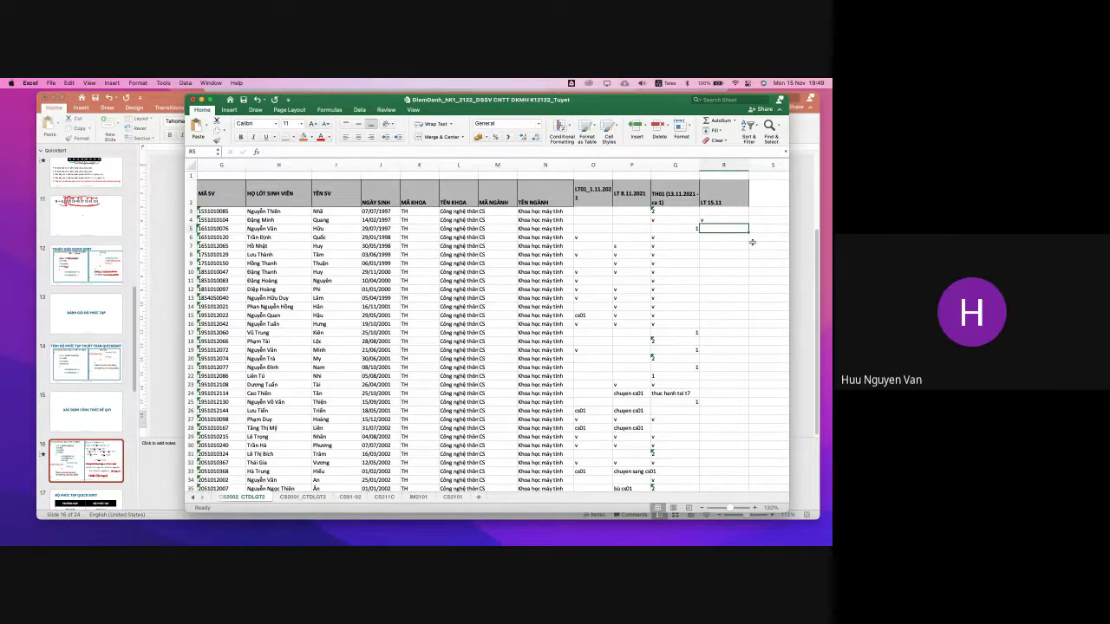
key(Down)
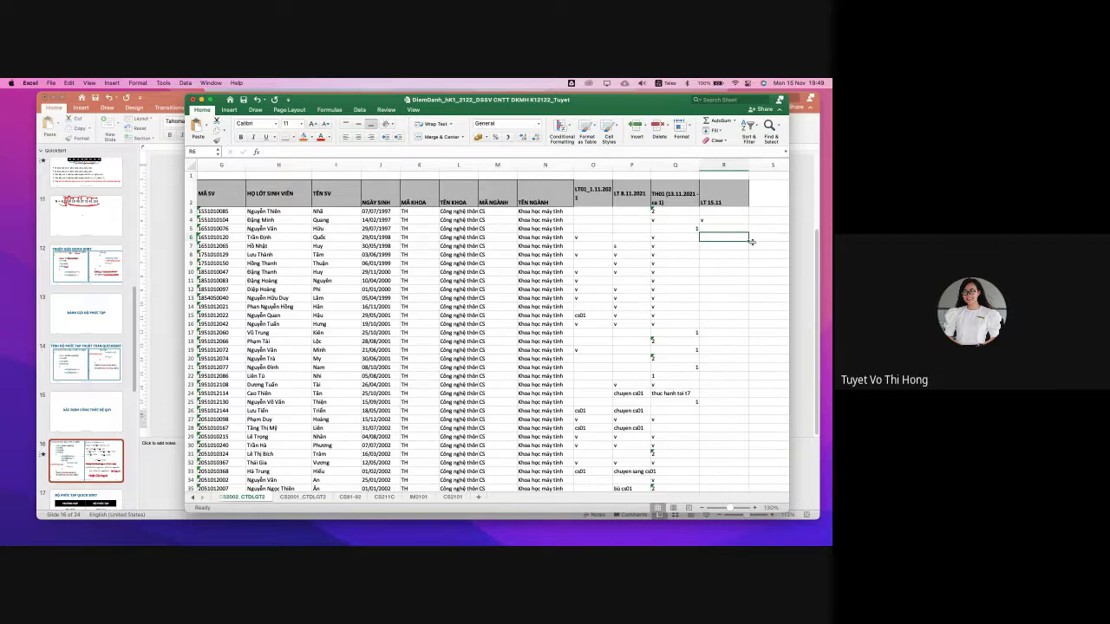
text(v)
key(Return)
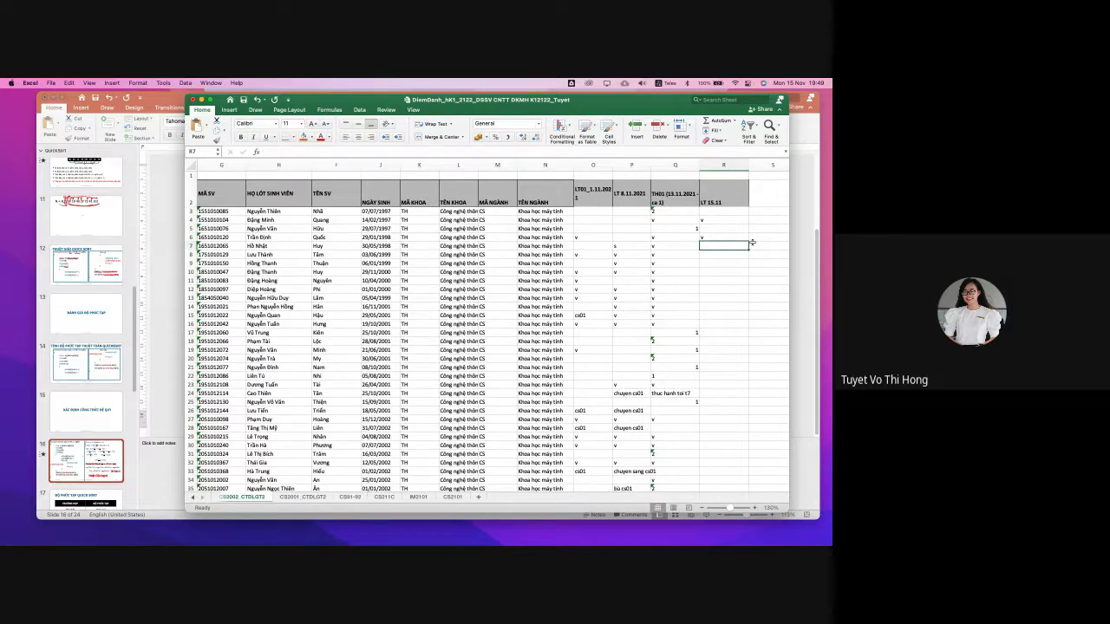
key(Return)
text(v)
key(Return)
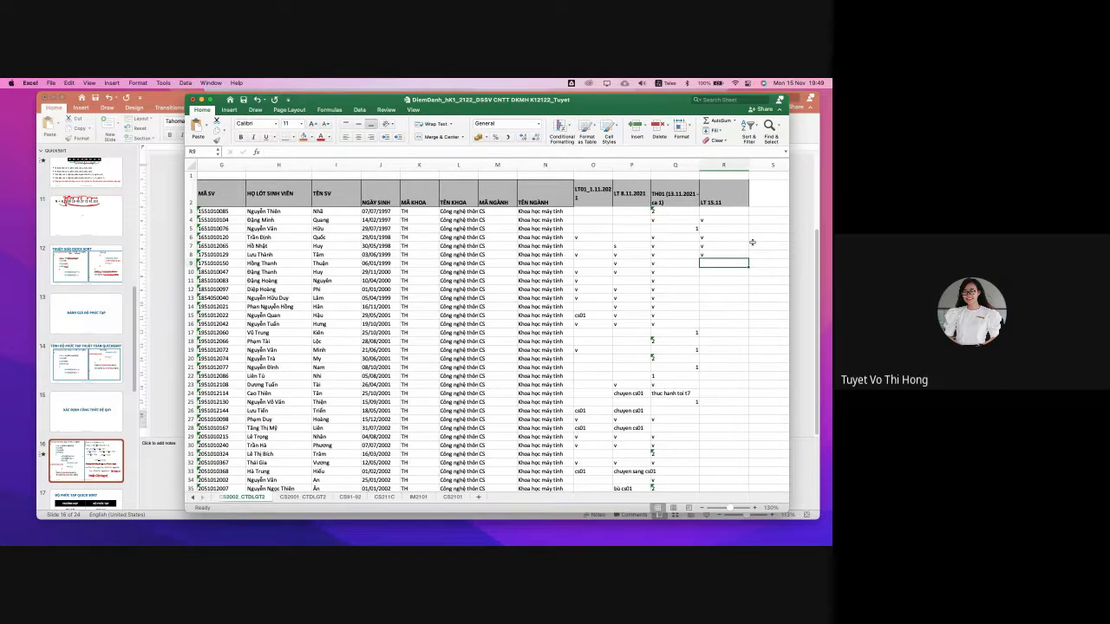
Discard the mark started in R9 and clear the attendance mark in R8
text(v)
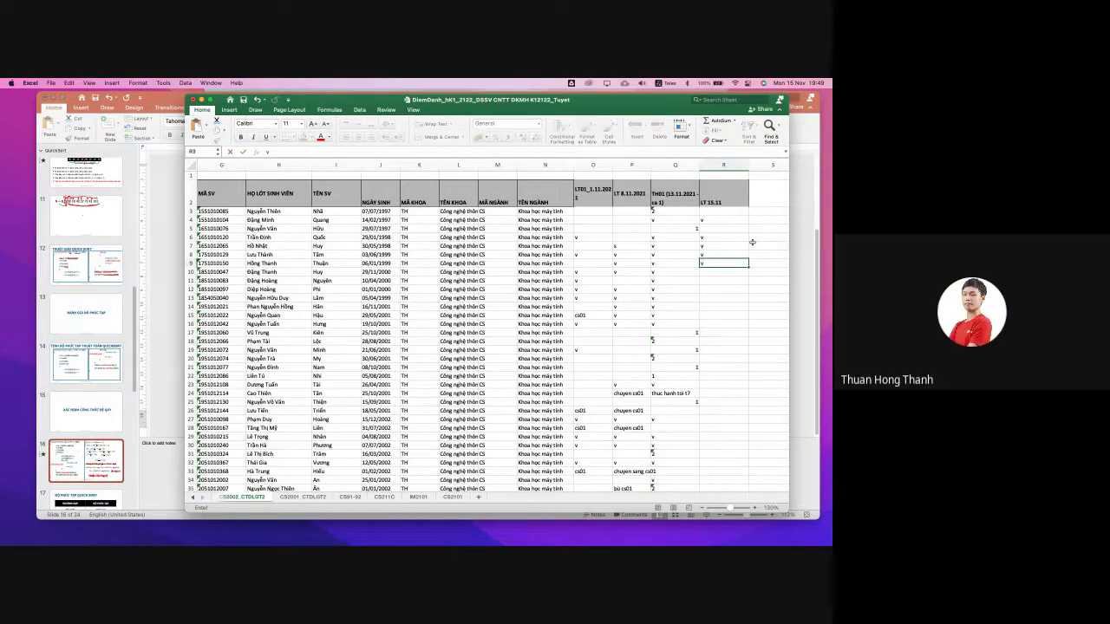
key(BackSpace)
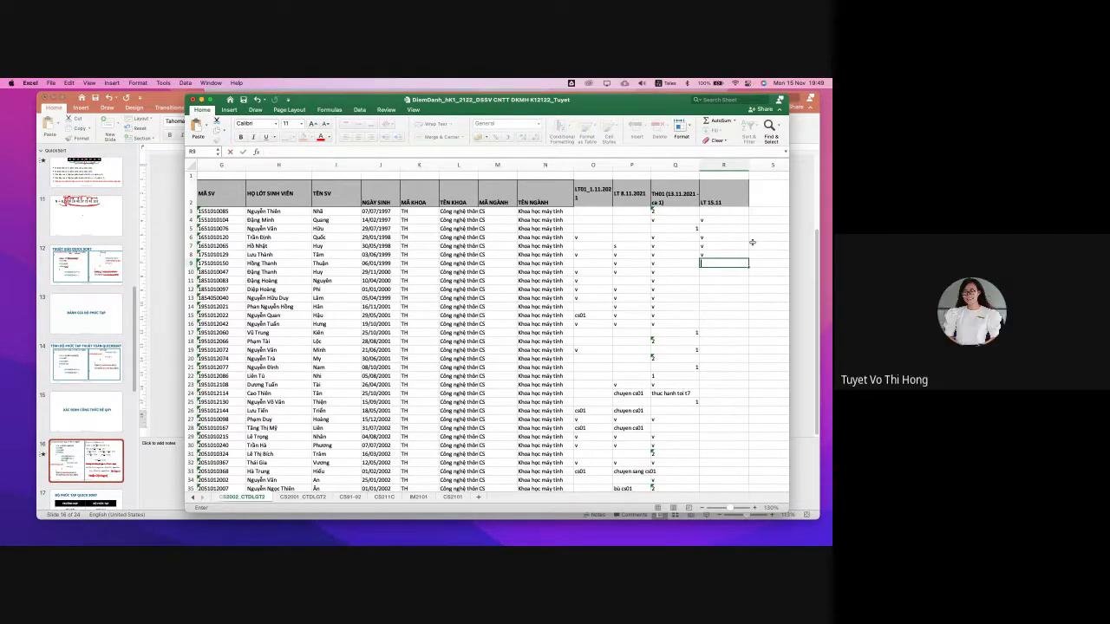
key(Return)
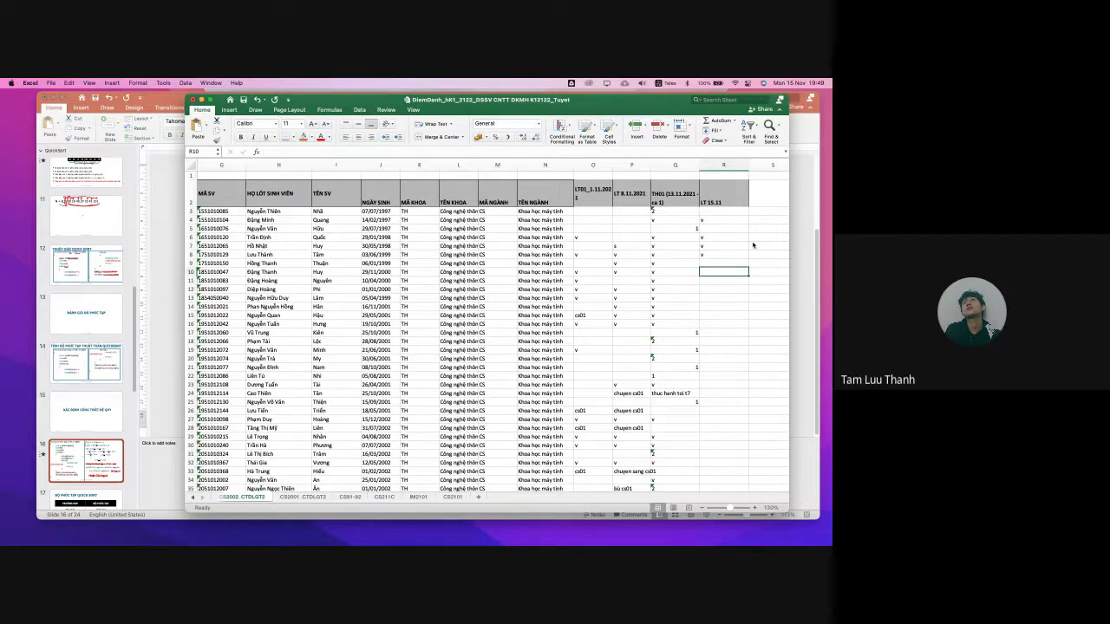
key(Up)
key(Up)
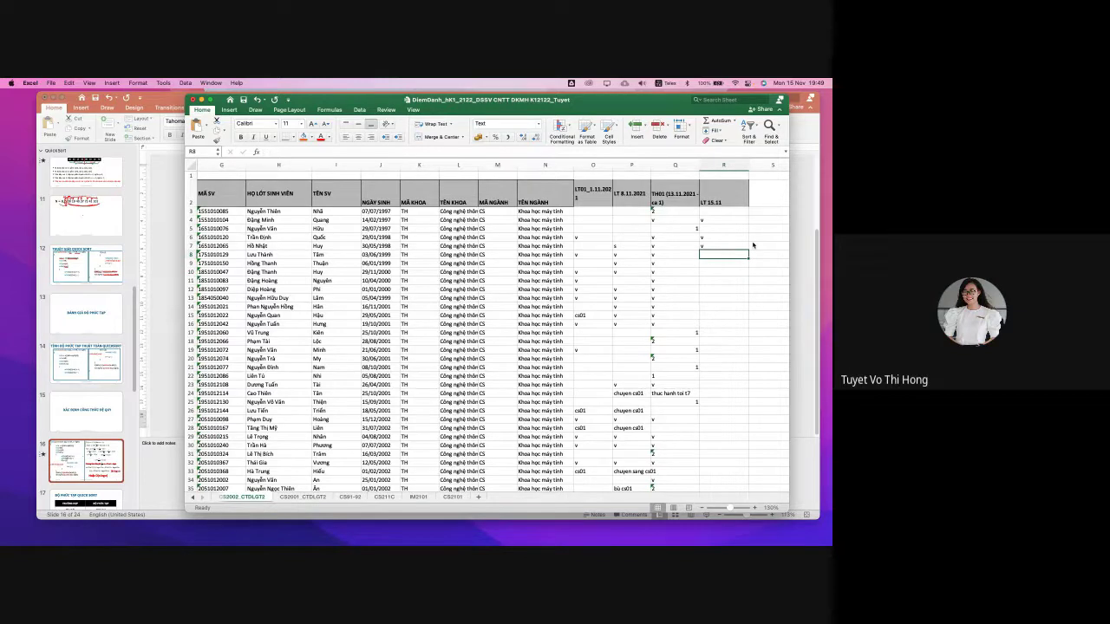
Enter "v" in the LT 15.11 column for rows 10, 12 and 13, leaving rows 9 and 11 blank
key(Down)
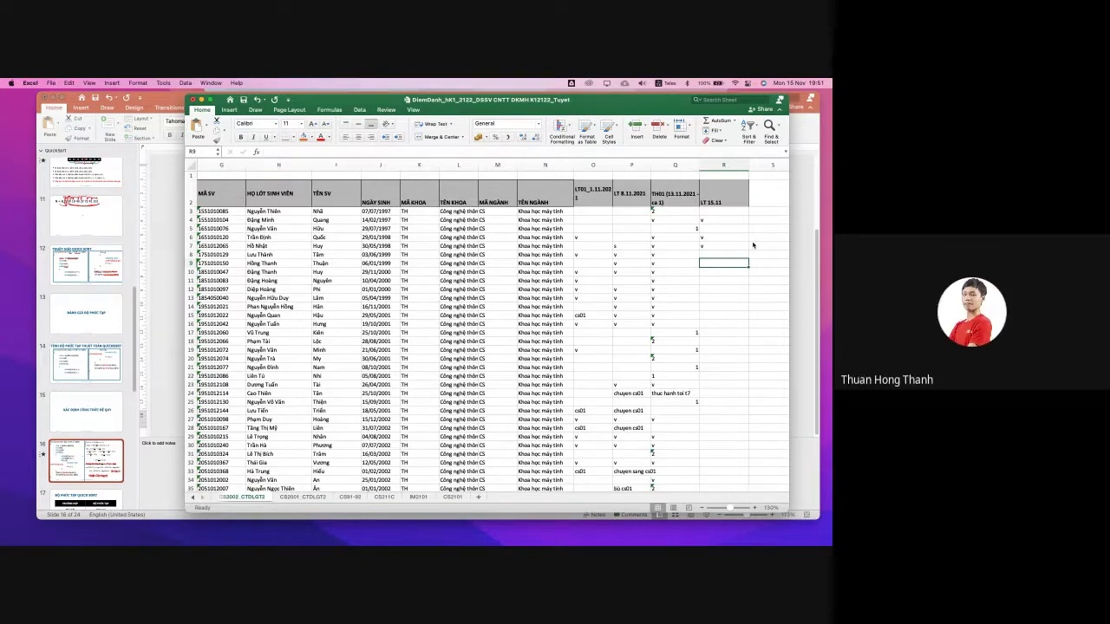
key(Down)
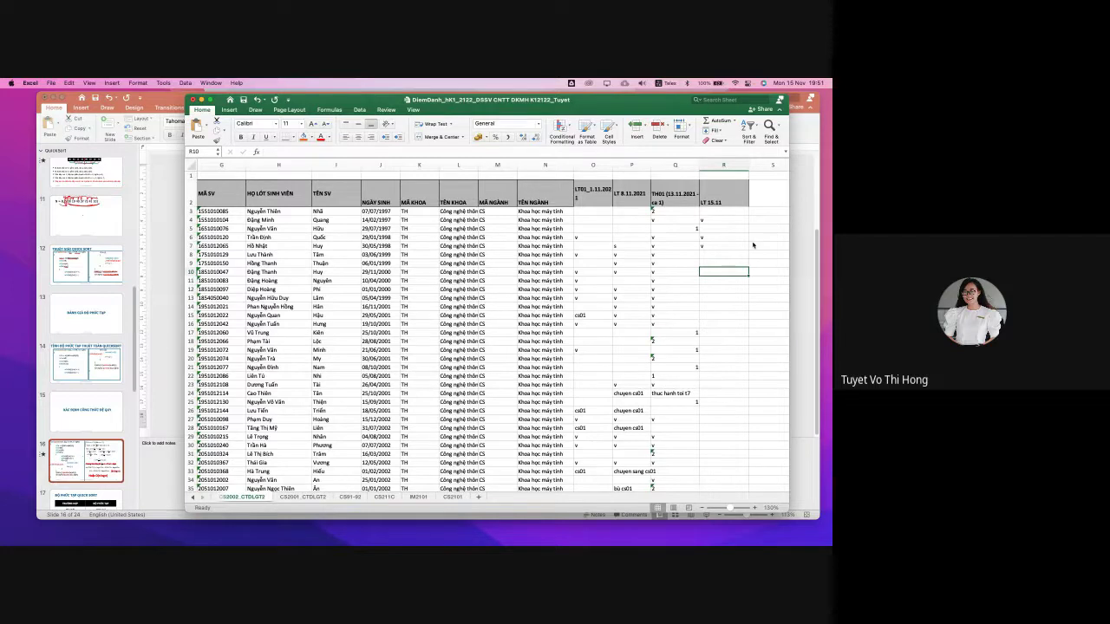
text(v)
key(Return)
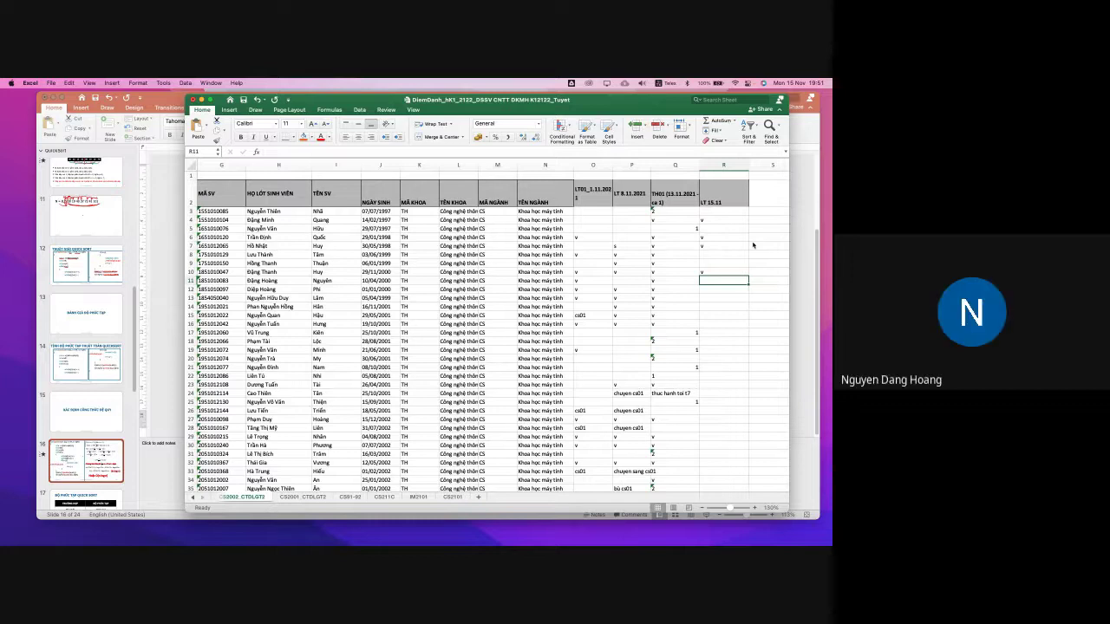
key(Down)
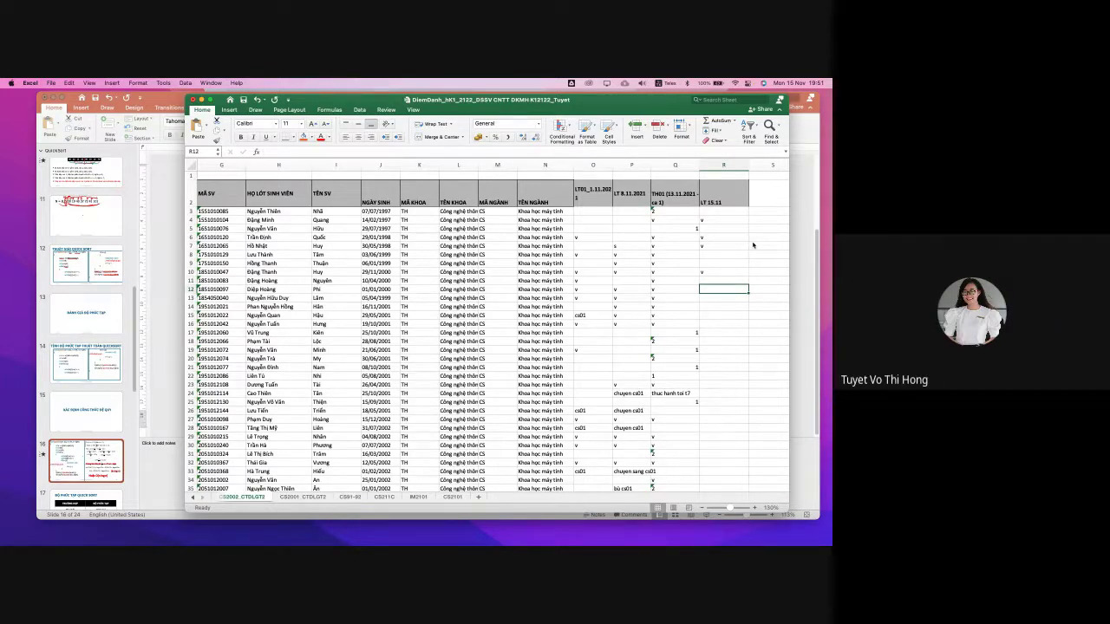
key(Return)
text(v)
key(Return)
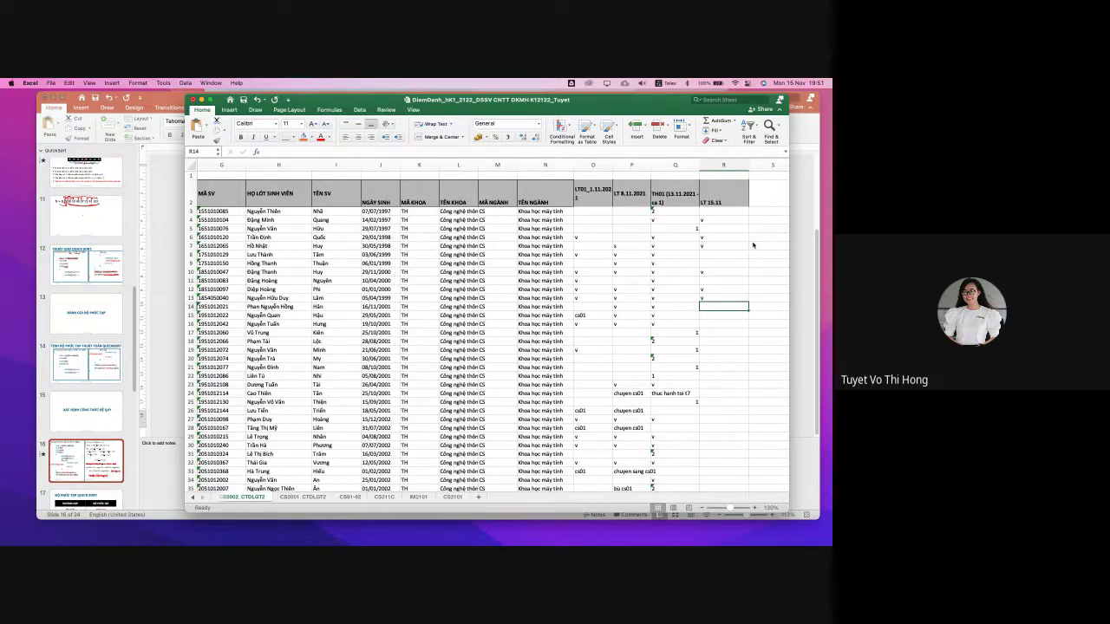
Enter "v" in the LT 15.11 column for rows 14, 15 and 16
text(v)
key(Return)
text(v)
key(Return)
text(v)
key(Return)
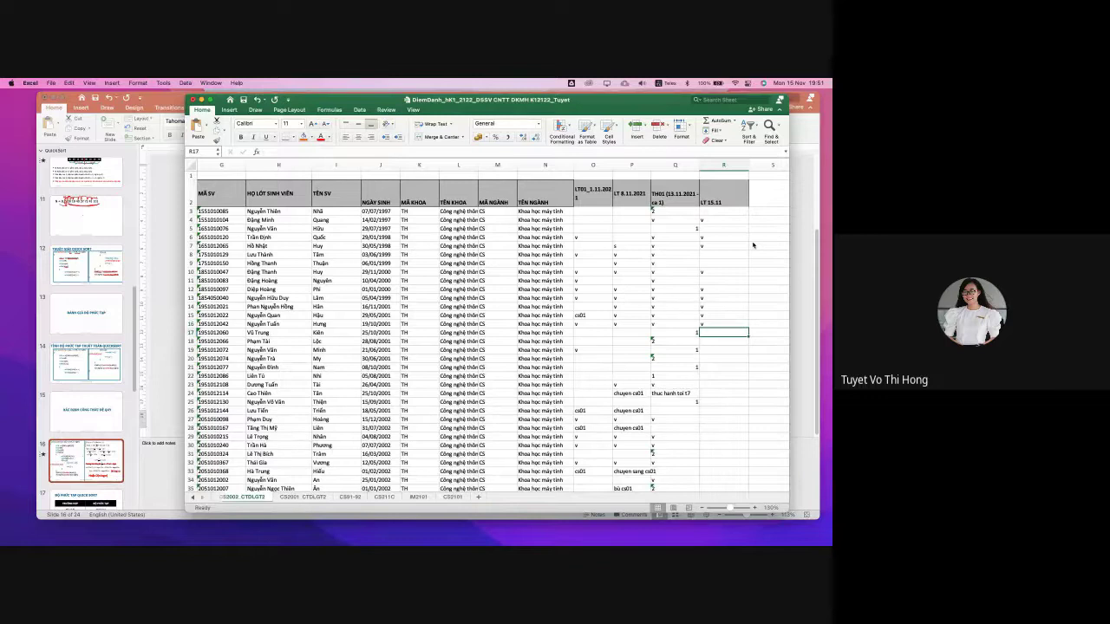
Leave rows 17 and 18 blank and enter "v" in the LT 15.11 column for rows 19 and 20
key(Return)
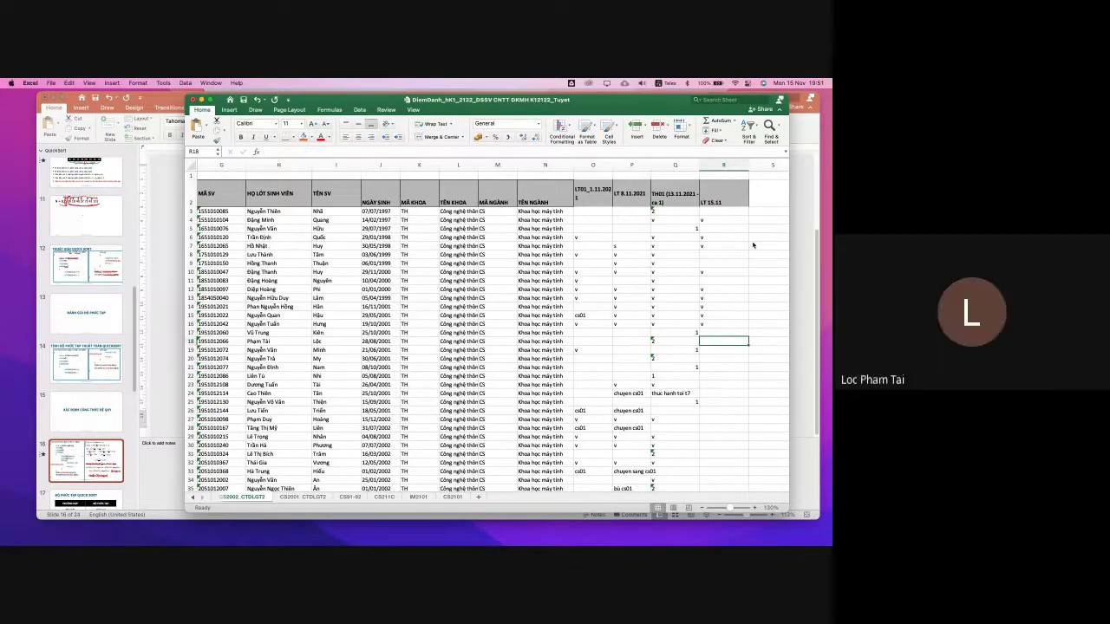
key(Return)
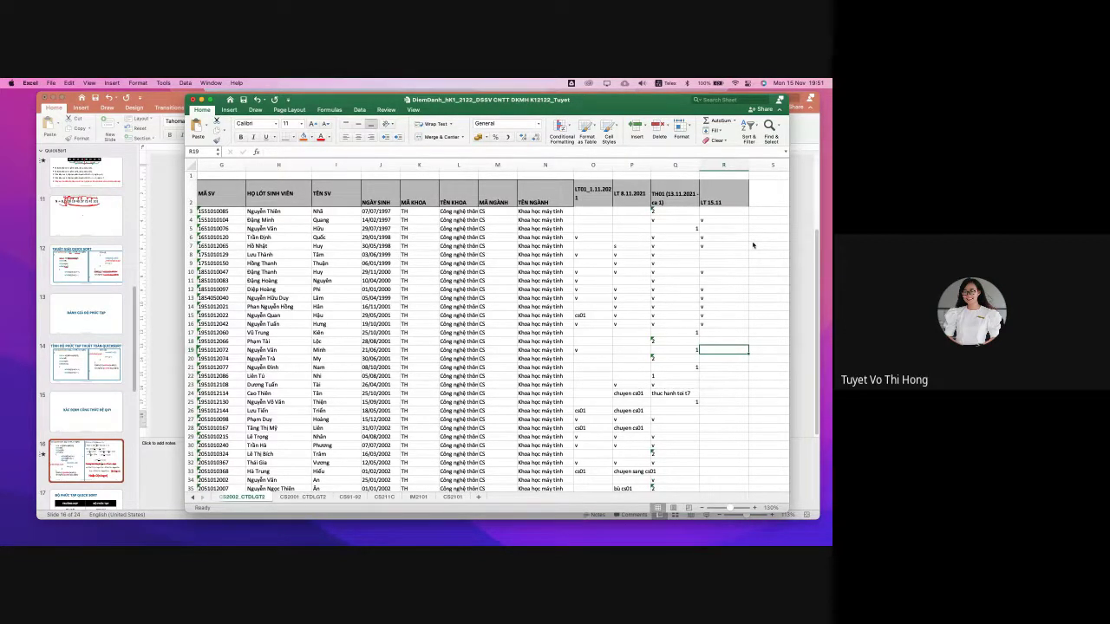
text(v)
key(Return)
text(v)
key(Return)
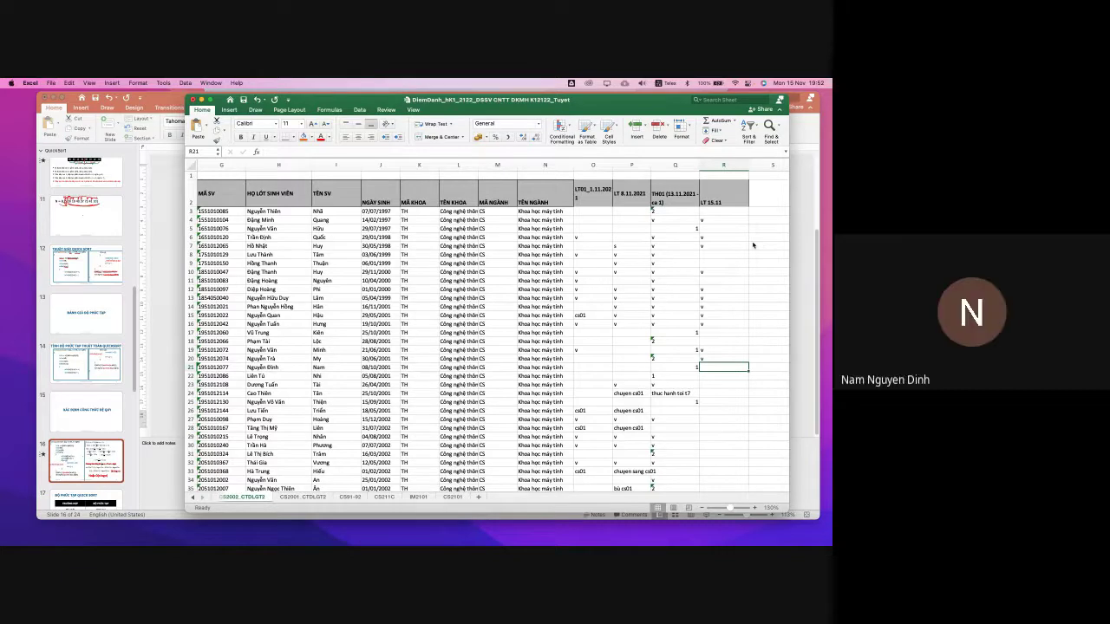
Leave row 21 blank and enter "v" in the LT 15.11 column for rows 22 and 23
key(Return)
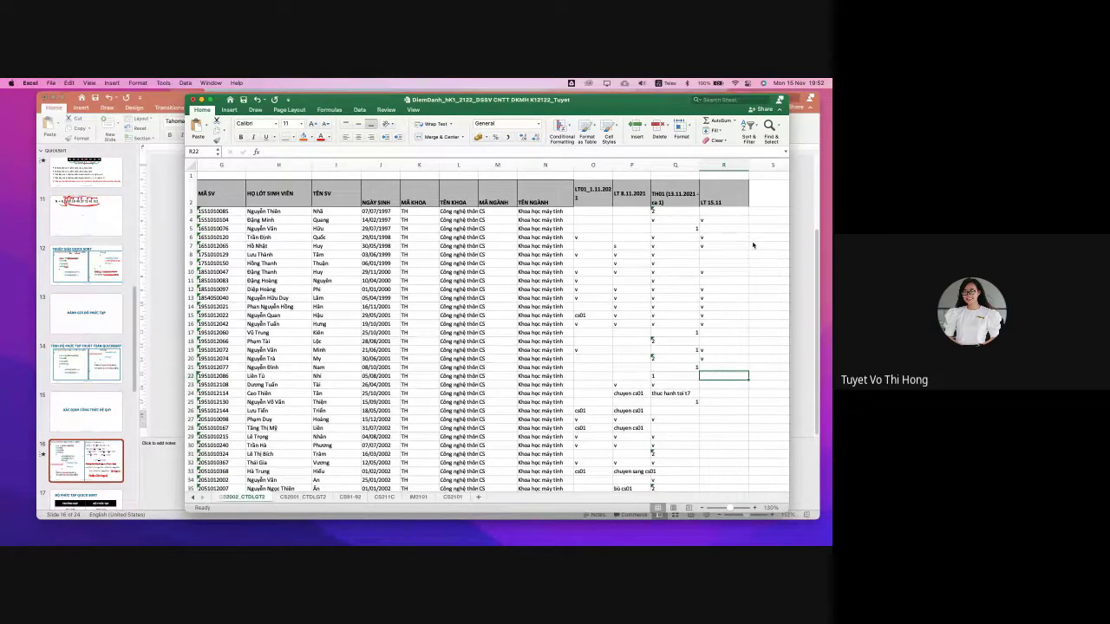
text(v)
key(Return)
text(v)
key(Return)
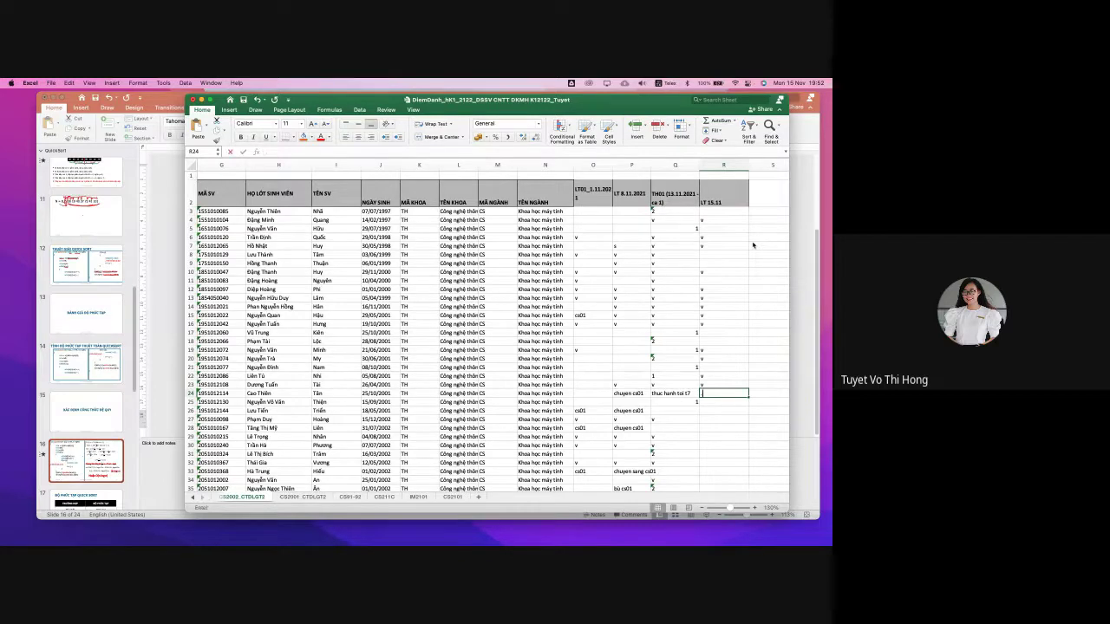
Replace the stray entry in R24 with "v" and enter "v" in R25
key(Return)
key(Up)
text(v)
key(Return)
text(v)
key(Return)
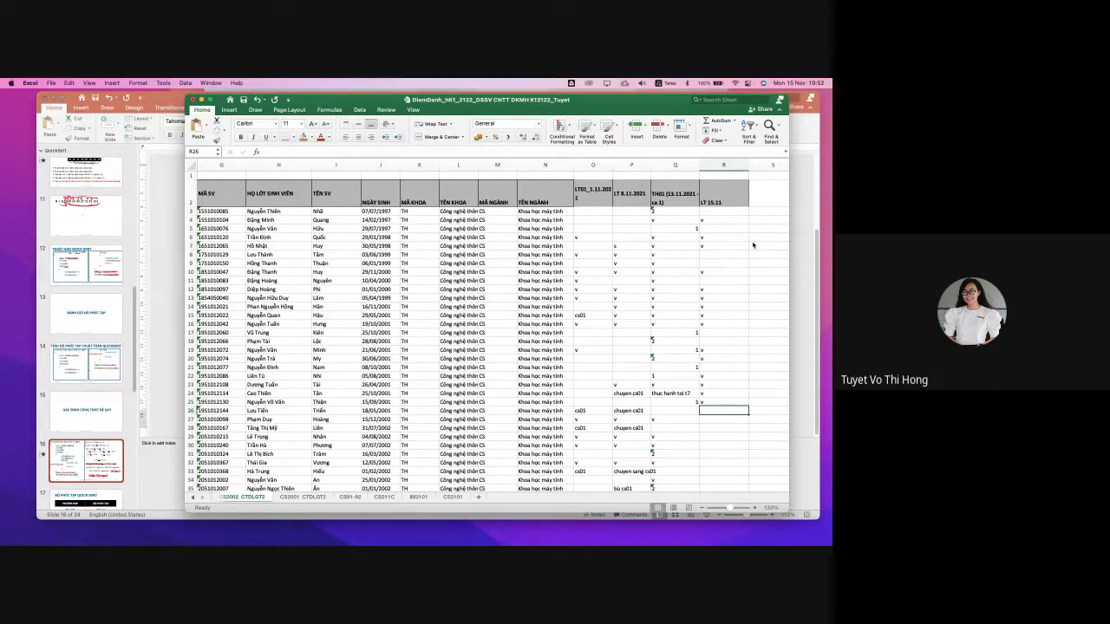
Enter "v" in the LT 15.11 column for rows 26 through 29
text(v)
key(Return)
text(v)
key(Return)
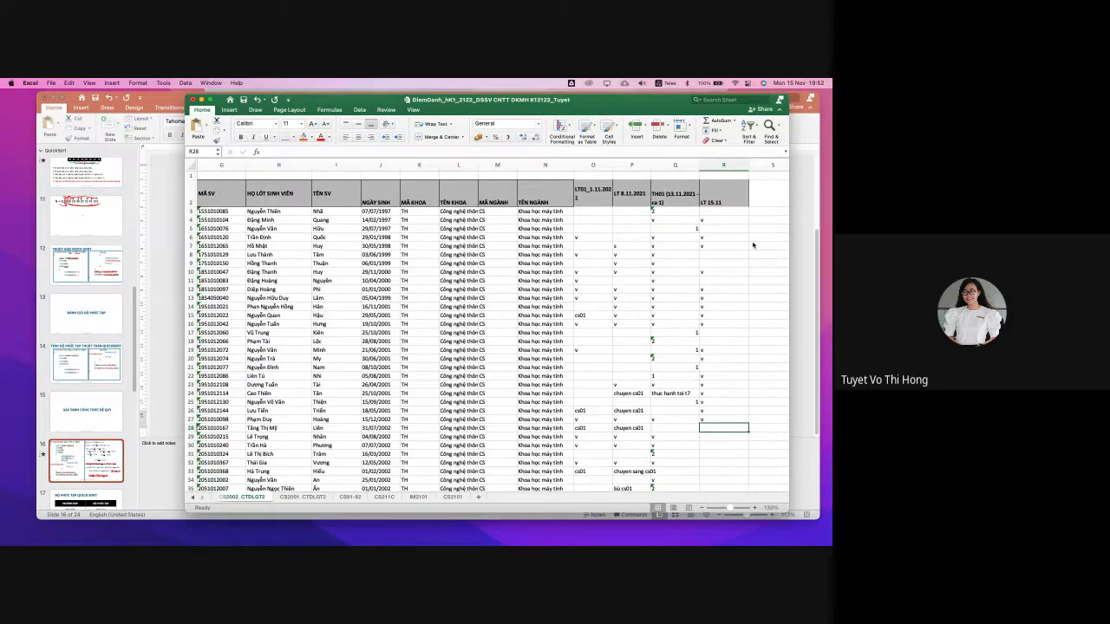
key(Return)
text(v)
key(Return)
Enter "v" in the LT 15.11 column for row 30
scroll(739, 280, down, 5)
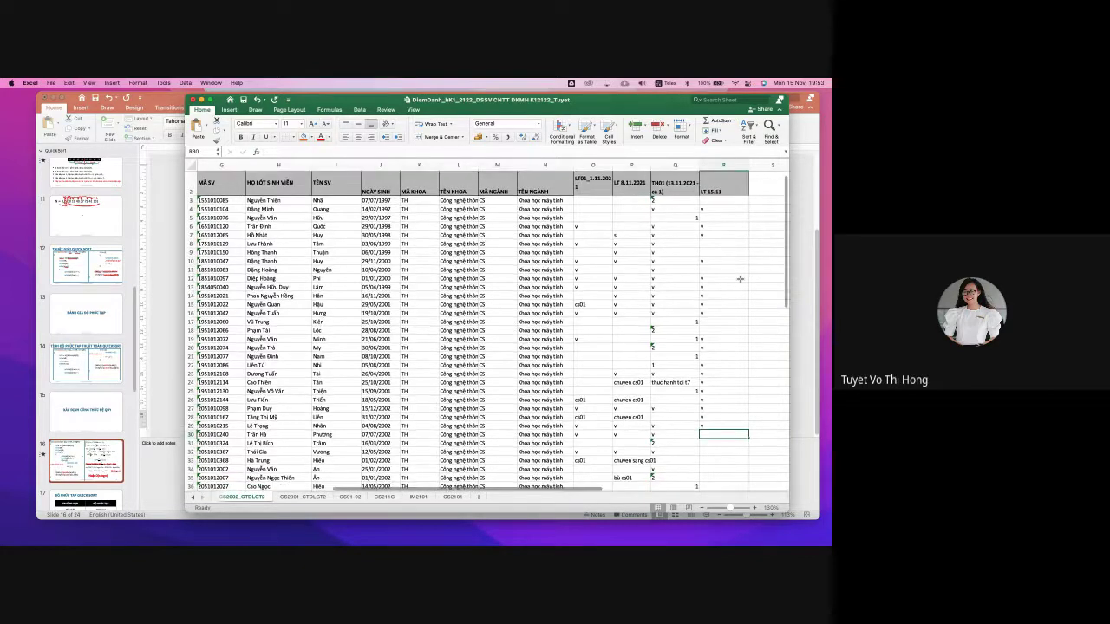
scroll(739, 280, down, 2)
text(v)
key(Return)
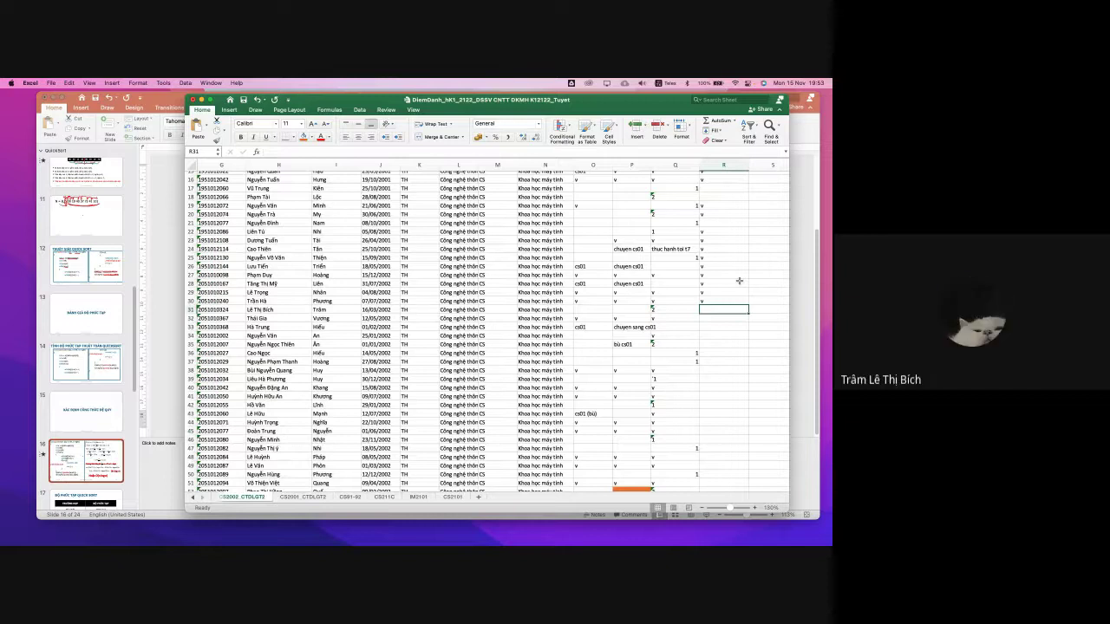
Clear the attendance mark in cell R30
key(Return)
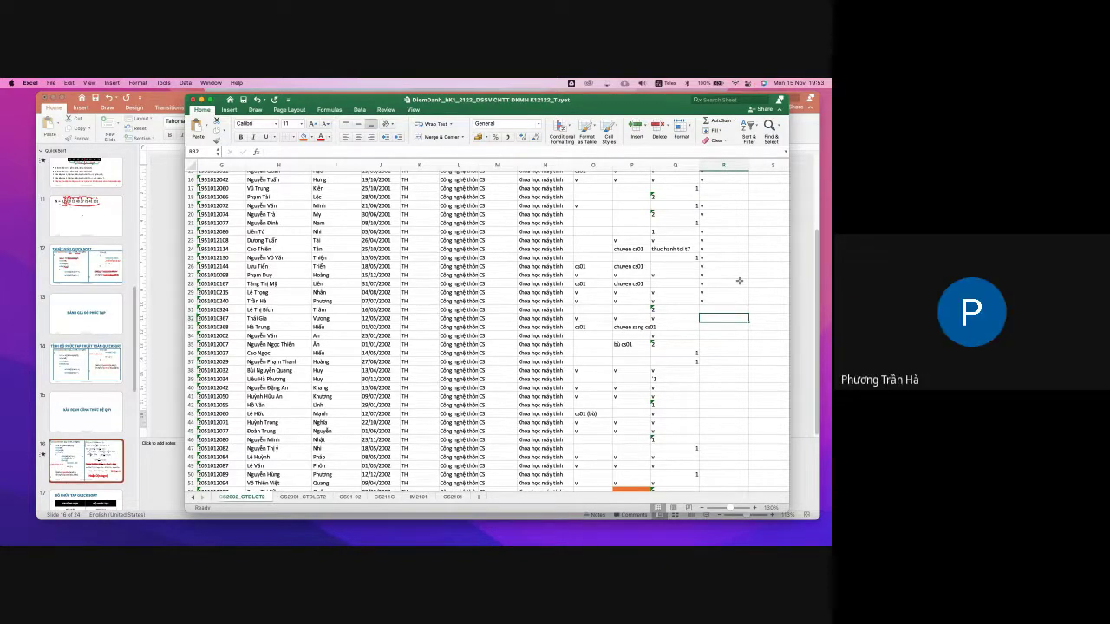
key(Up)
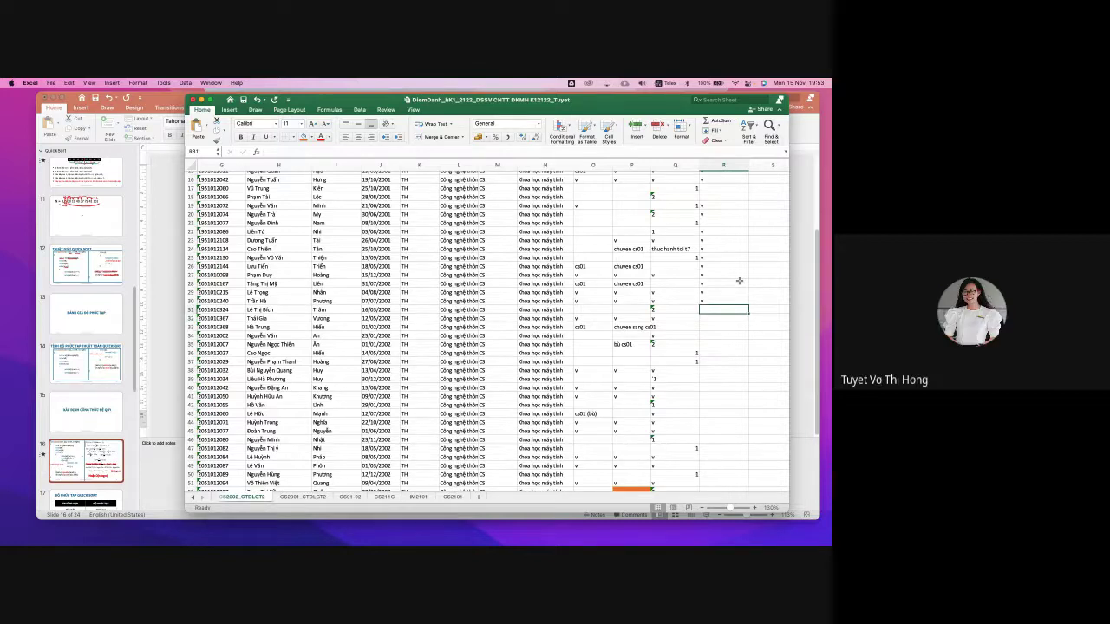
key(Up)
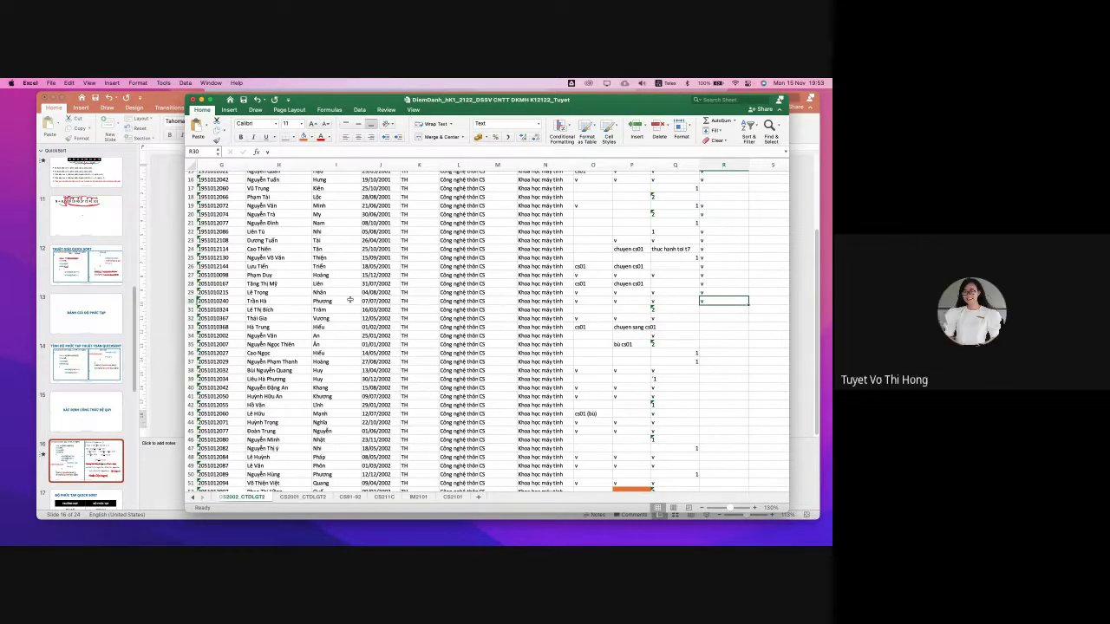
click(192, 300)
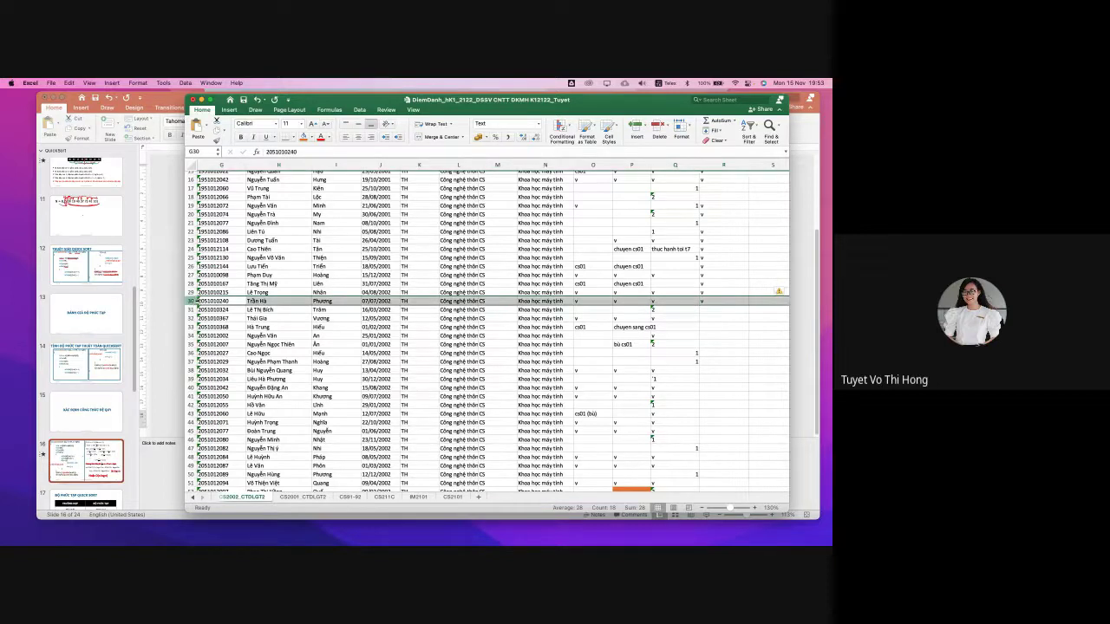
click(708, 301)
key(BackSpace)
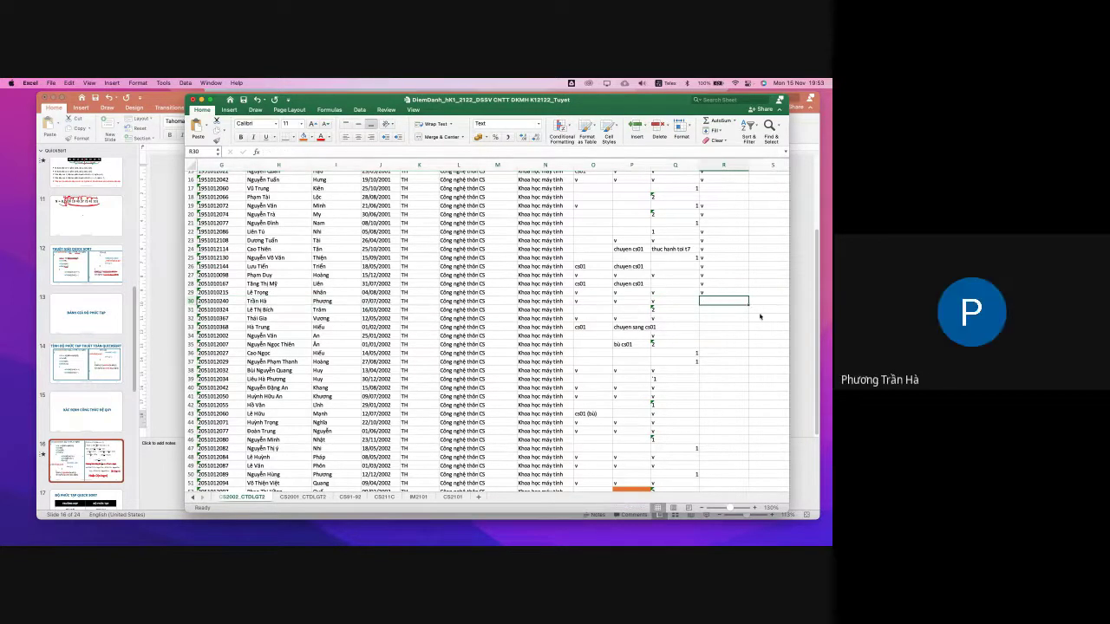
Enter "v" in the LT 15.11 column for rows 32 and 33, leaving rows 31 and 34 blank
key(Return)
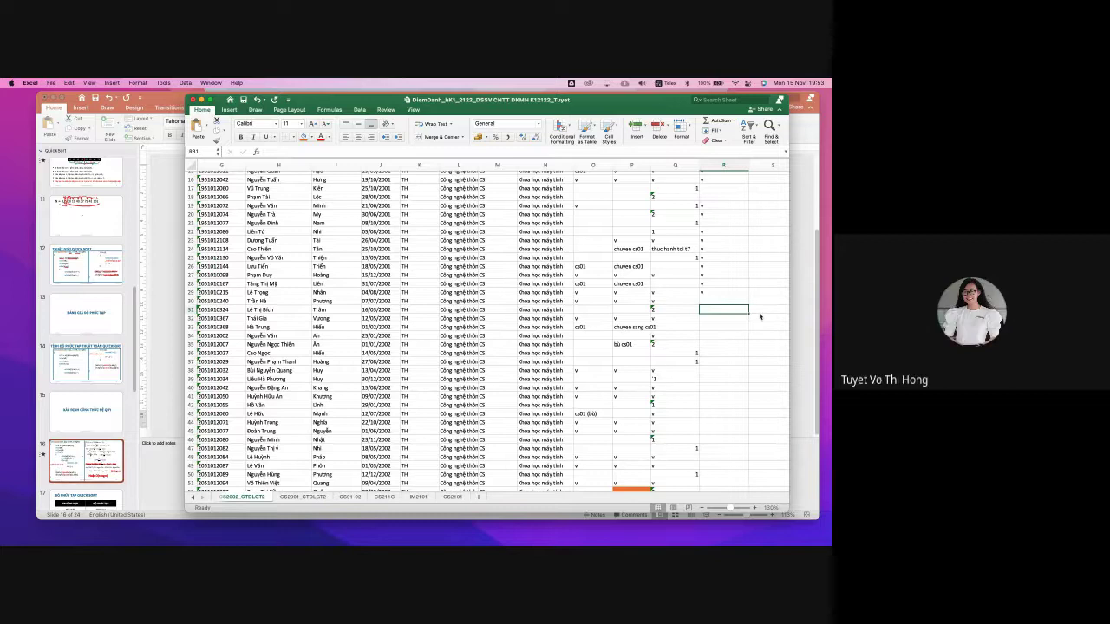
key(Return)
key(Return)
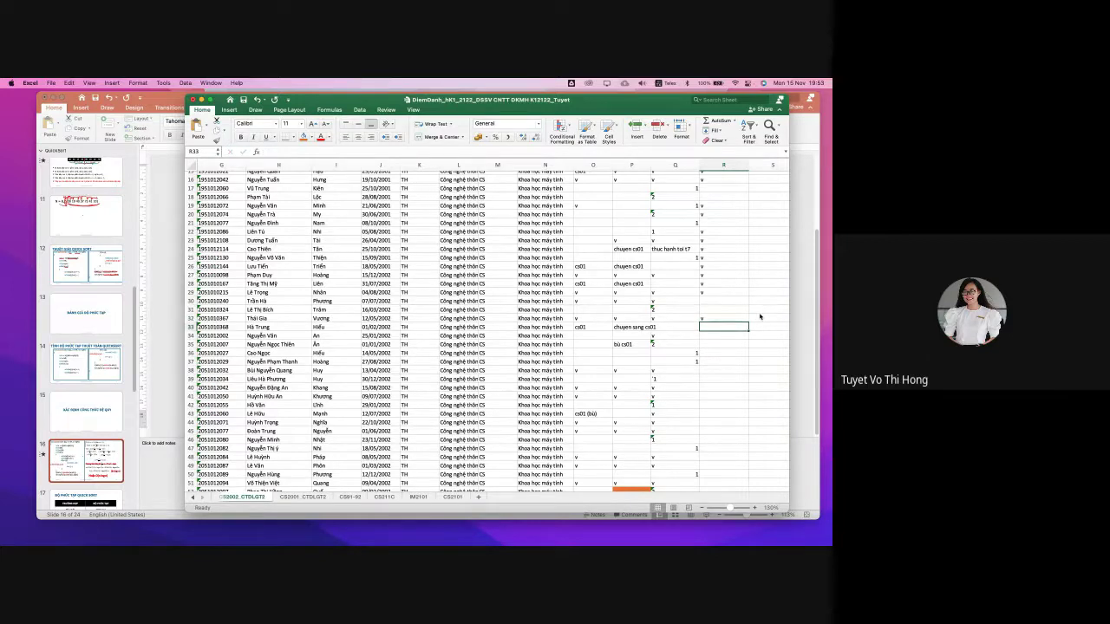
text(v)
key(Return)
key(Return)
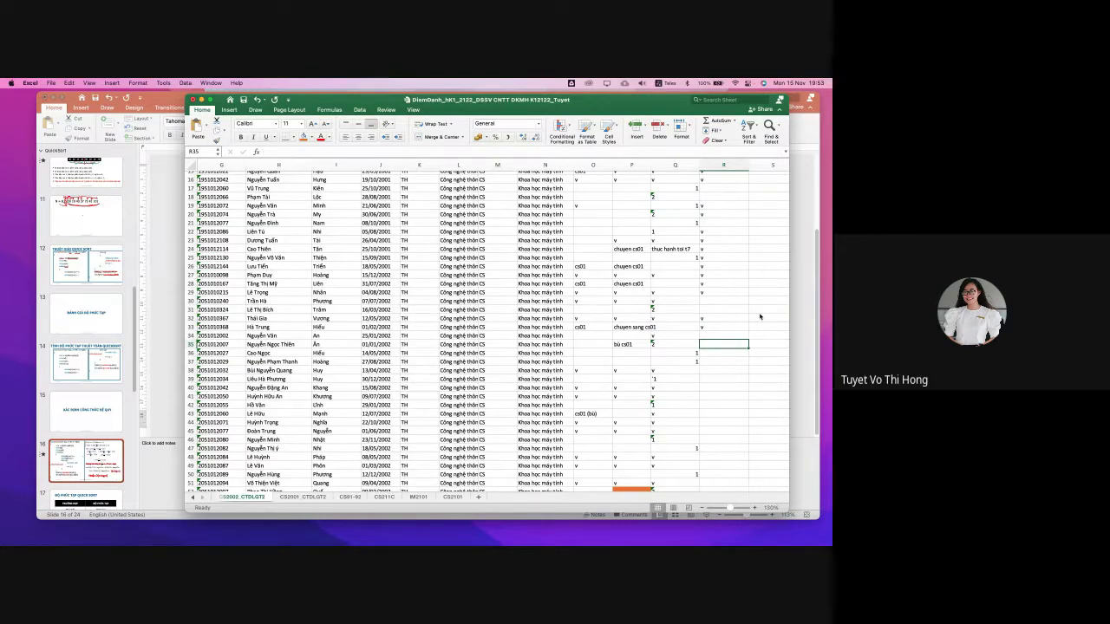
Enter "v" in the LT 15.11 column for rows 35, 38, 40 and 41, leaving rows 36, 37 and 39 blank
text(v)
key(Return)
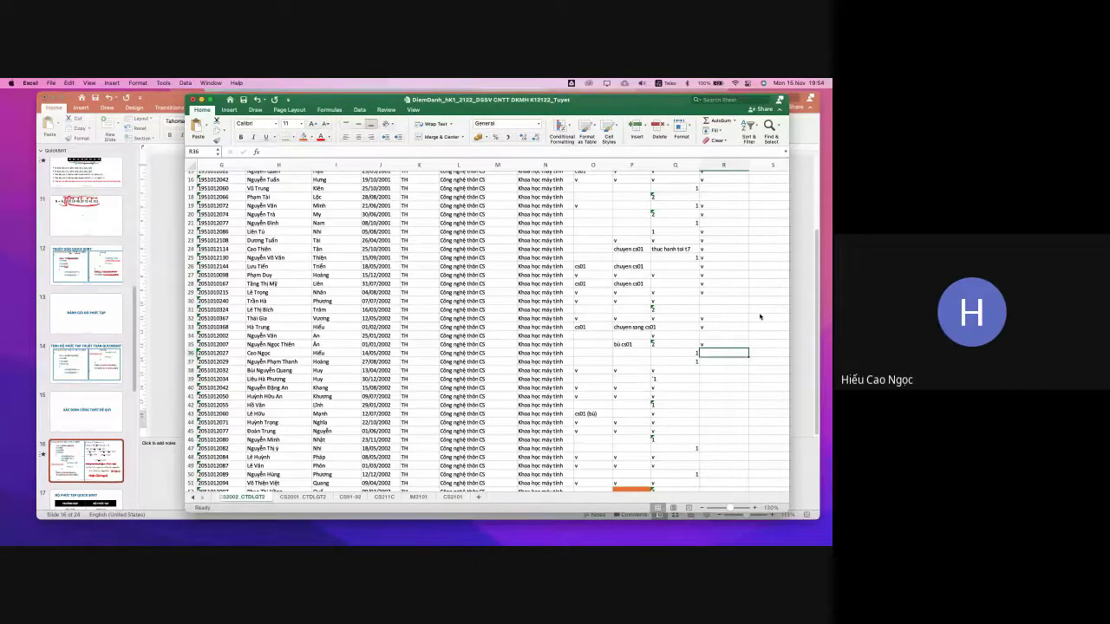
key(Return)
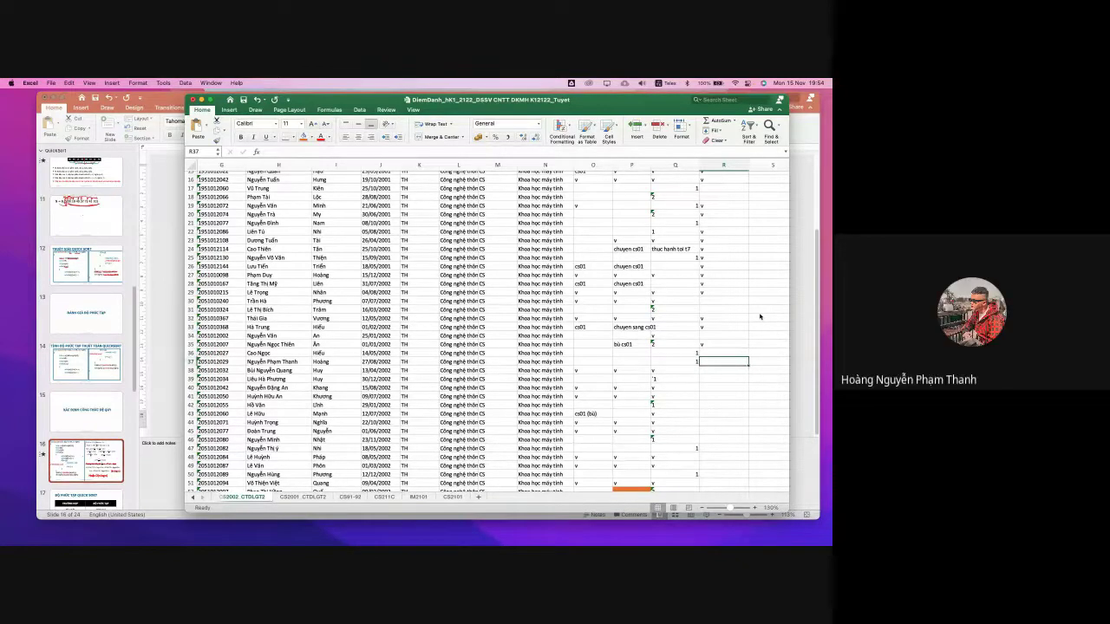
key(Return)
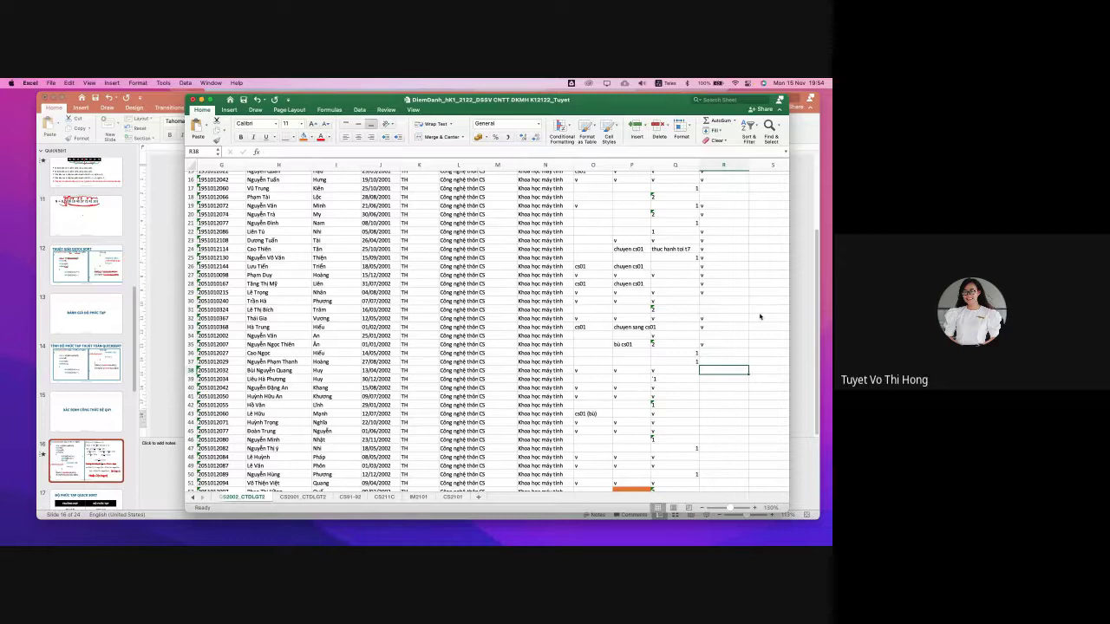
key(Return)
key(Return)
text(v)
key(Return)
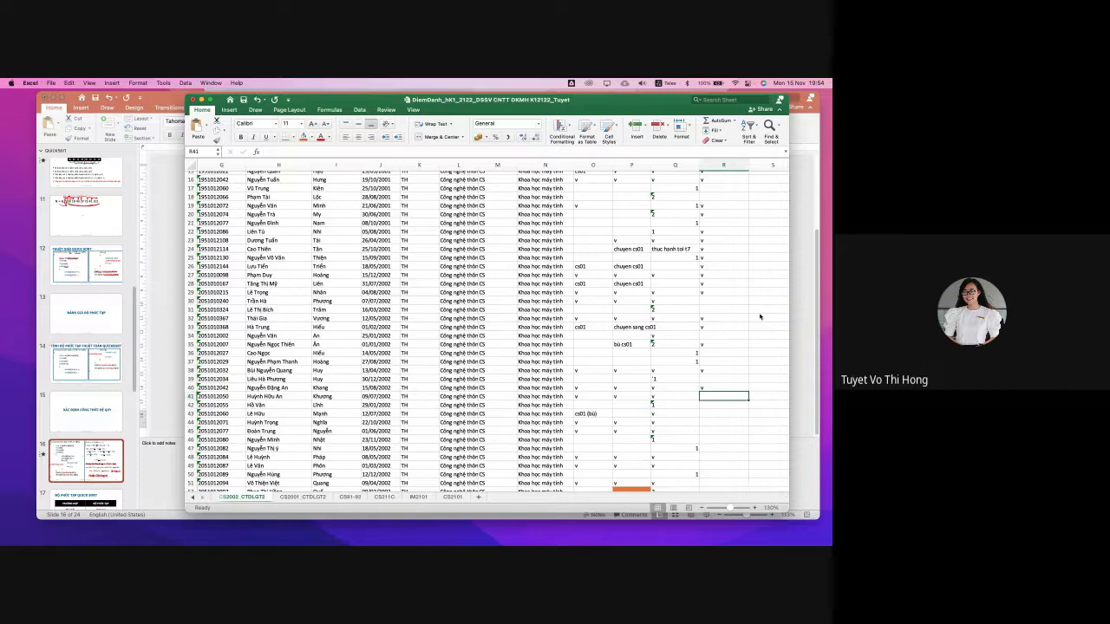
text(v)
key(Return)
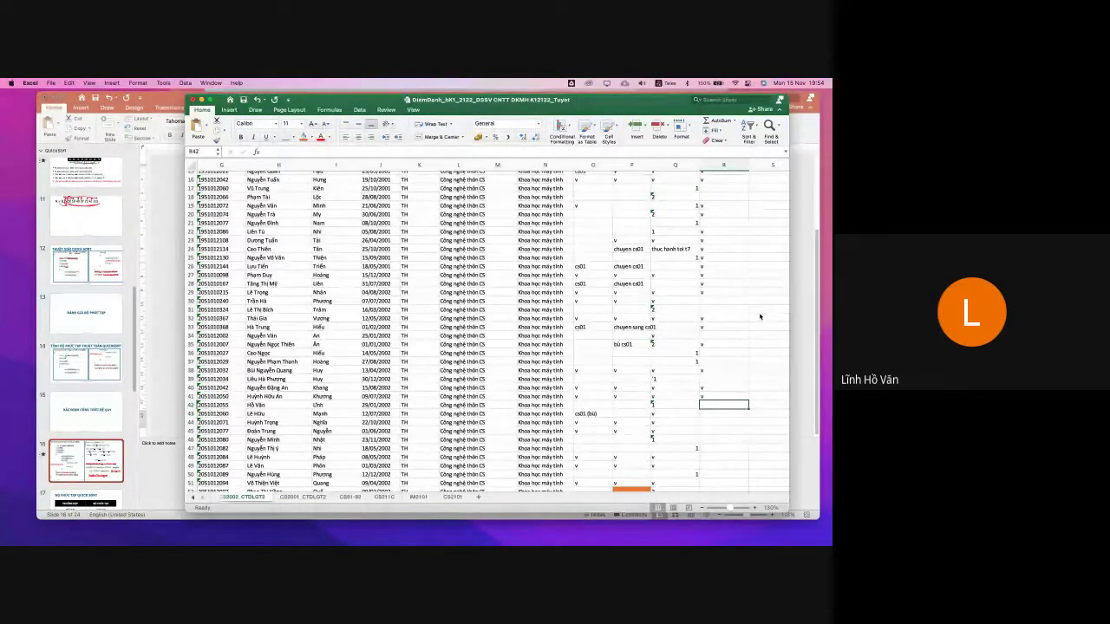
Enter "v" in the LT 15.11 column for rows 43 through 45, leaving row 42 blank
key(Return)
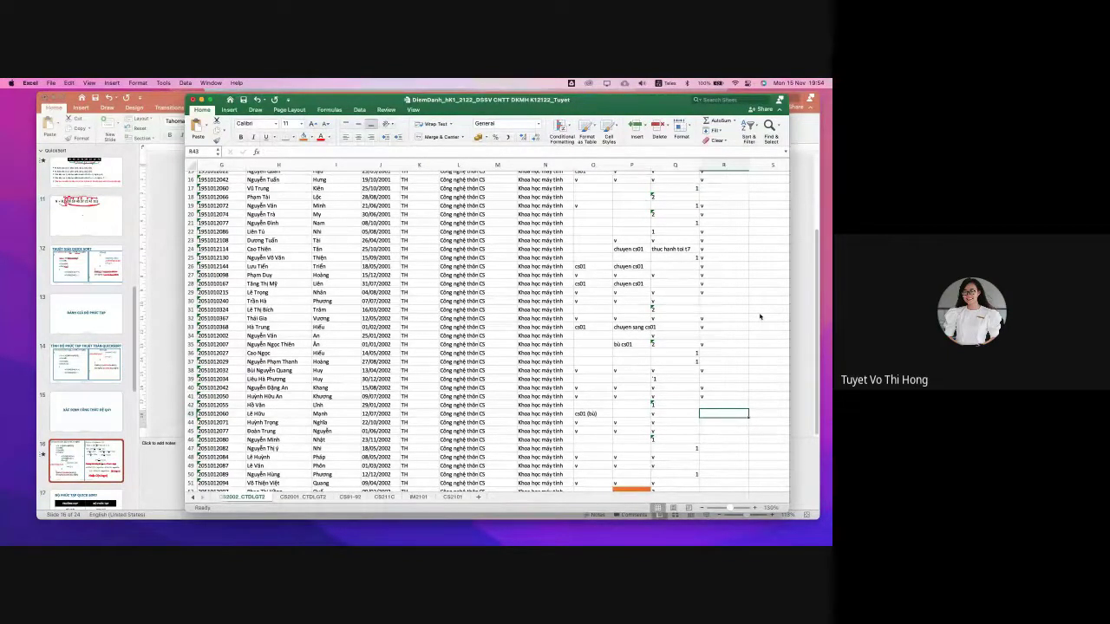
text(v)
key(Return)
text(v)
key(Return)
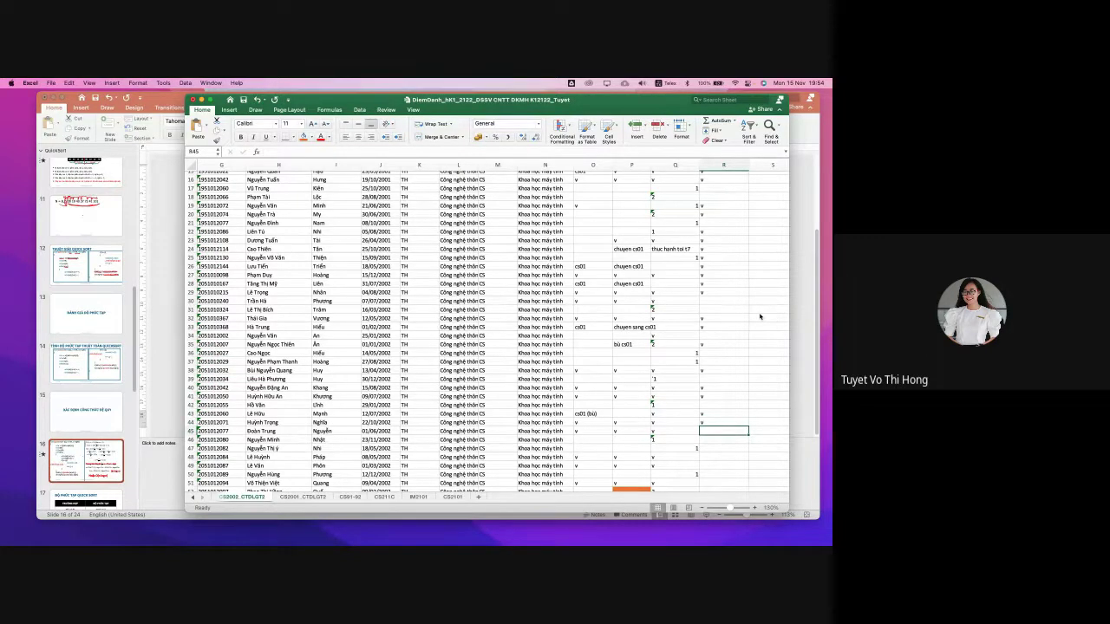
scroll(746, 319, down, 5)
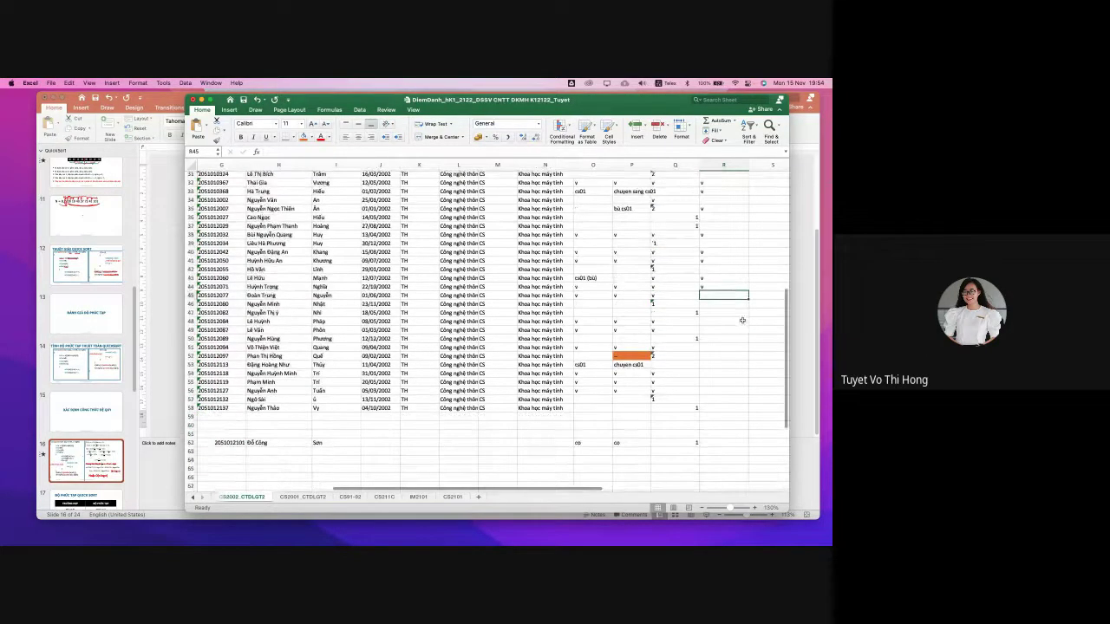
text(v)
key(Return)
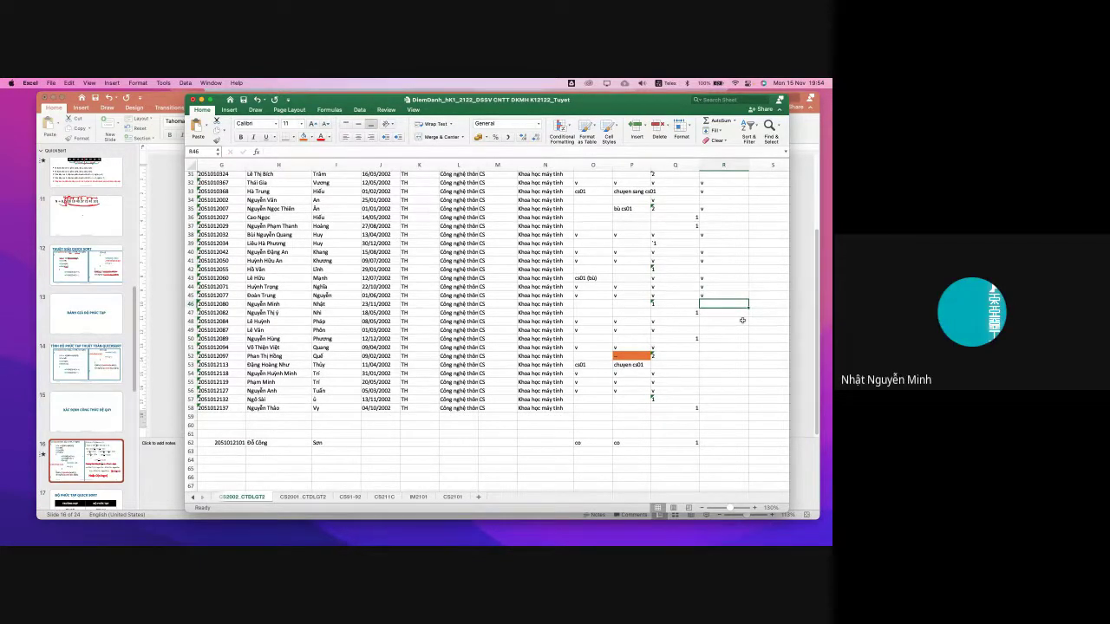
Enter "v" in the LT 15.11 column for rows 48 and 49, leaving rows 46 and 47 blank
key(Return)
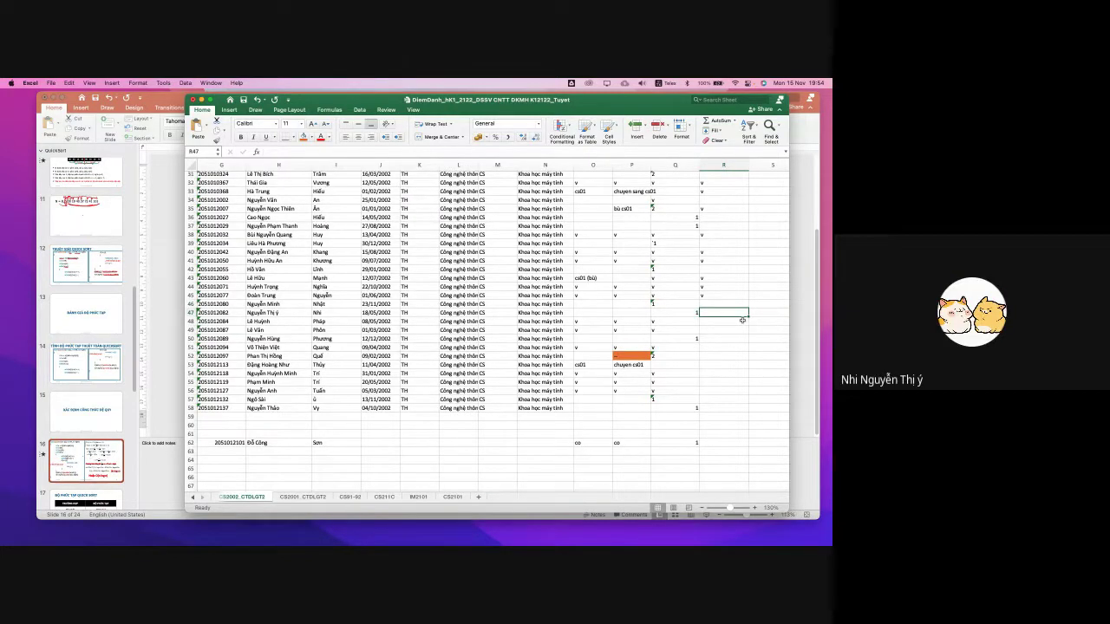
key(Return)
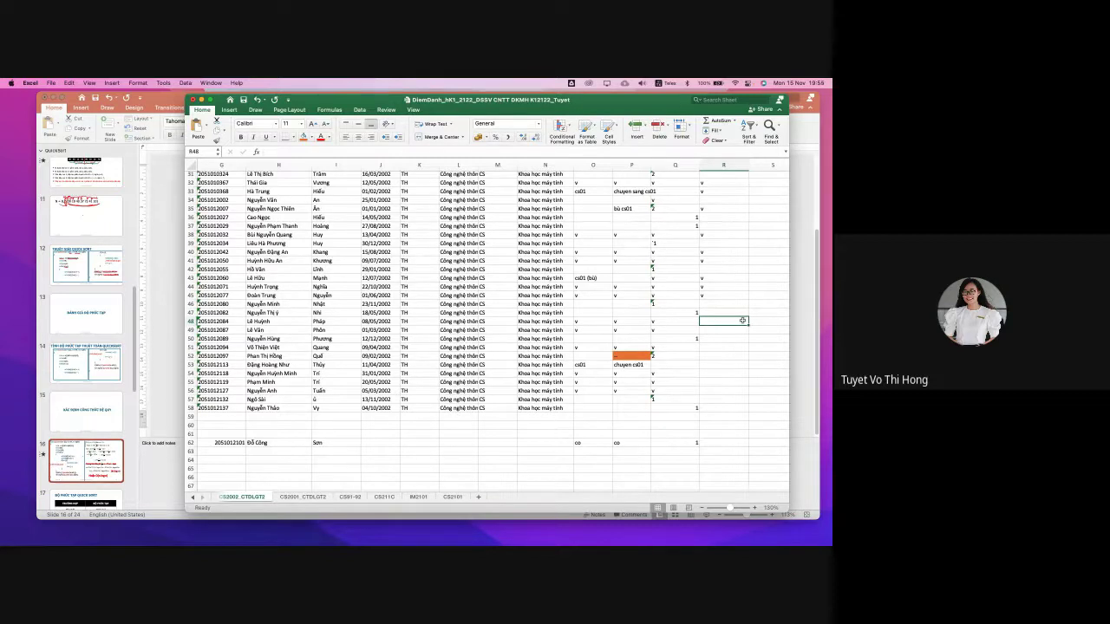
text(v)
key(Return)
text(v)
key(Return)
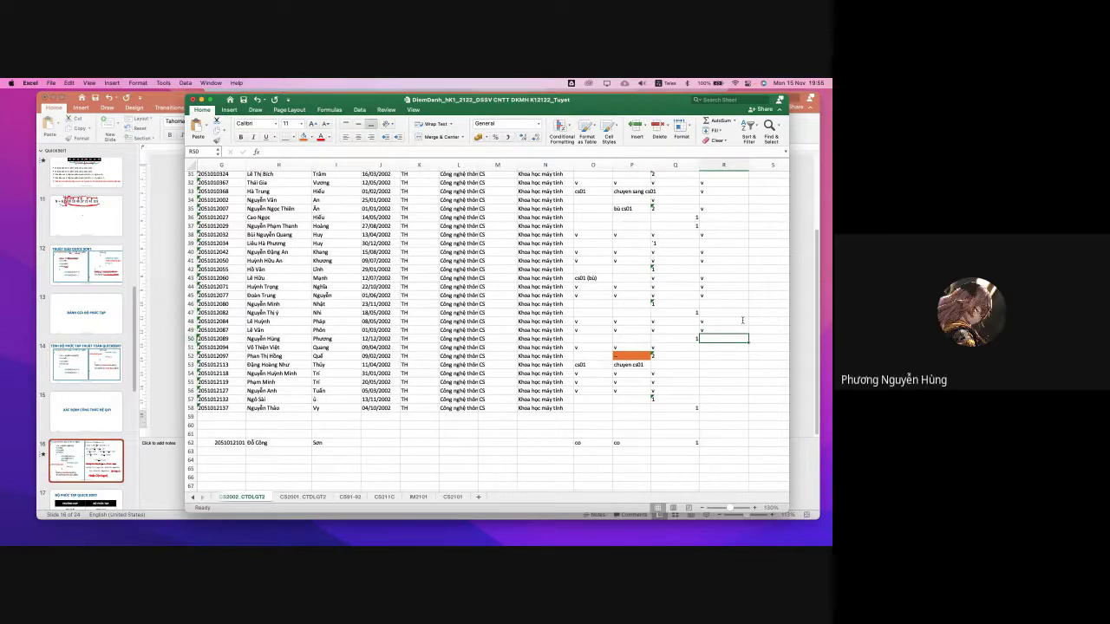
Enter "v" in the LT 15.11 column for rows 51 and 53 through 56, leaving row 50, row 52 and all rows from 57 down blank
key(Return)
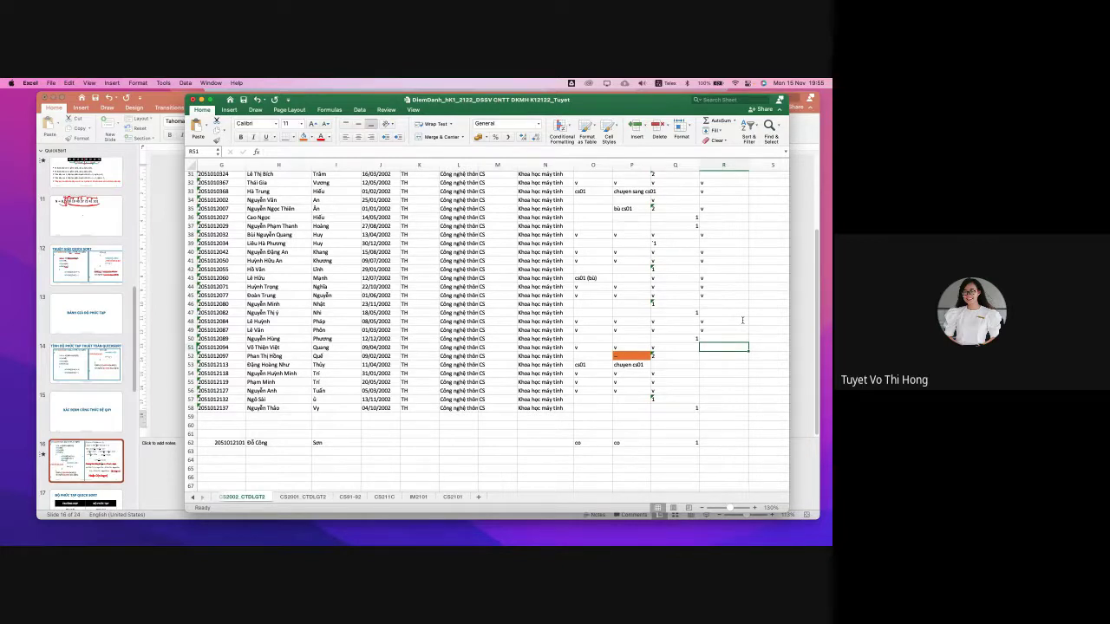
text(v)
key(Return)
key(Return)
key(Return)
text(v)
key(Return)
text(v)
key(Return)
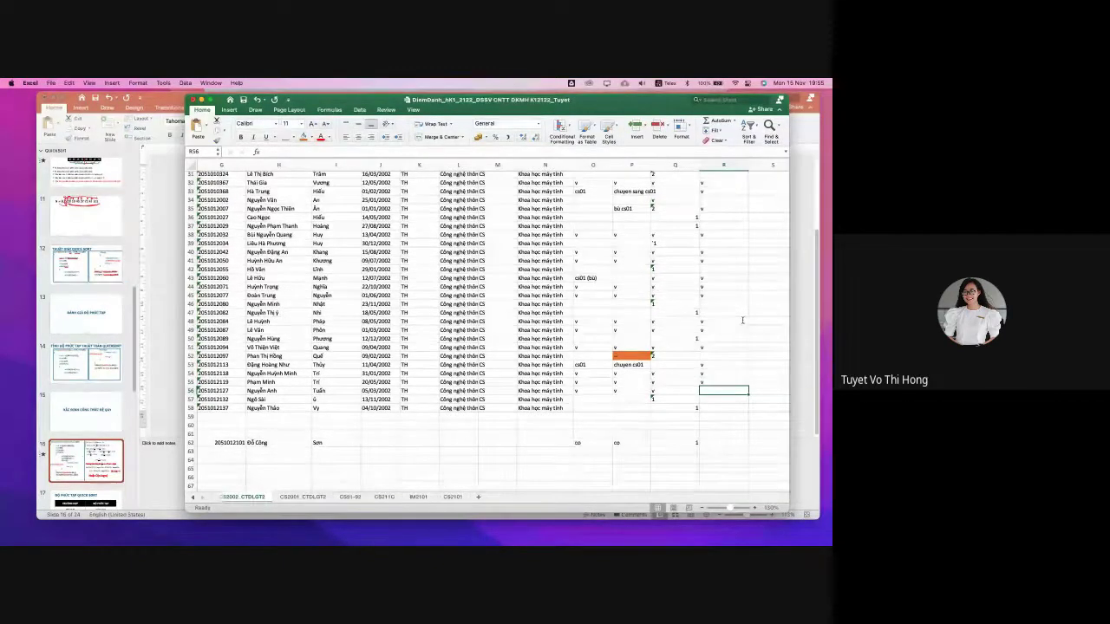
text(v)
key(Return)
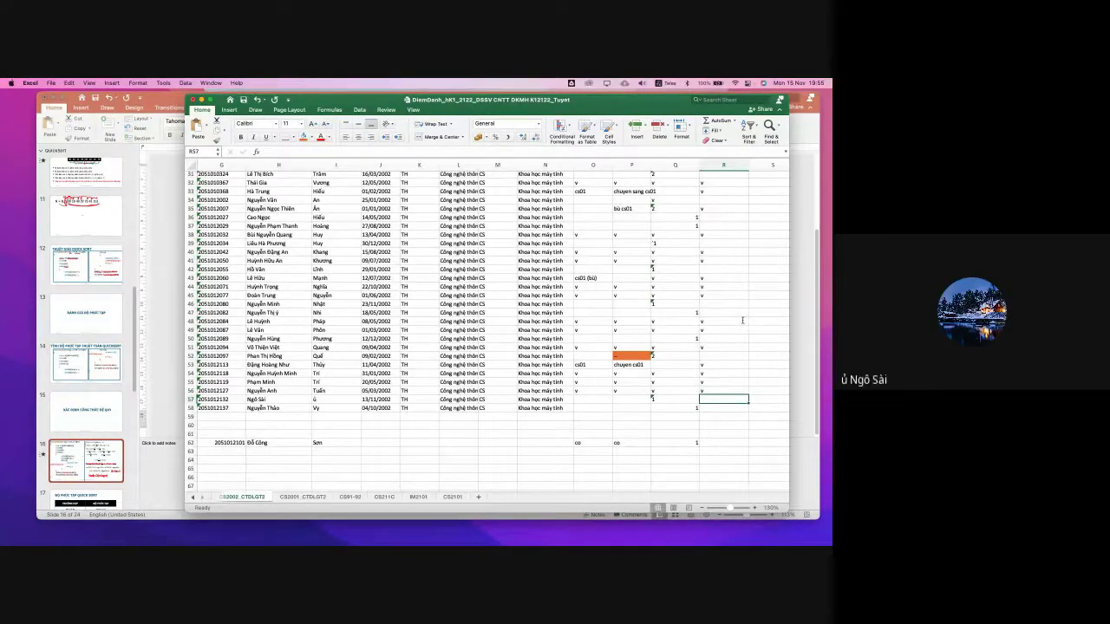
key(Return)
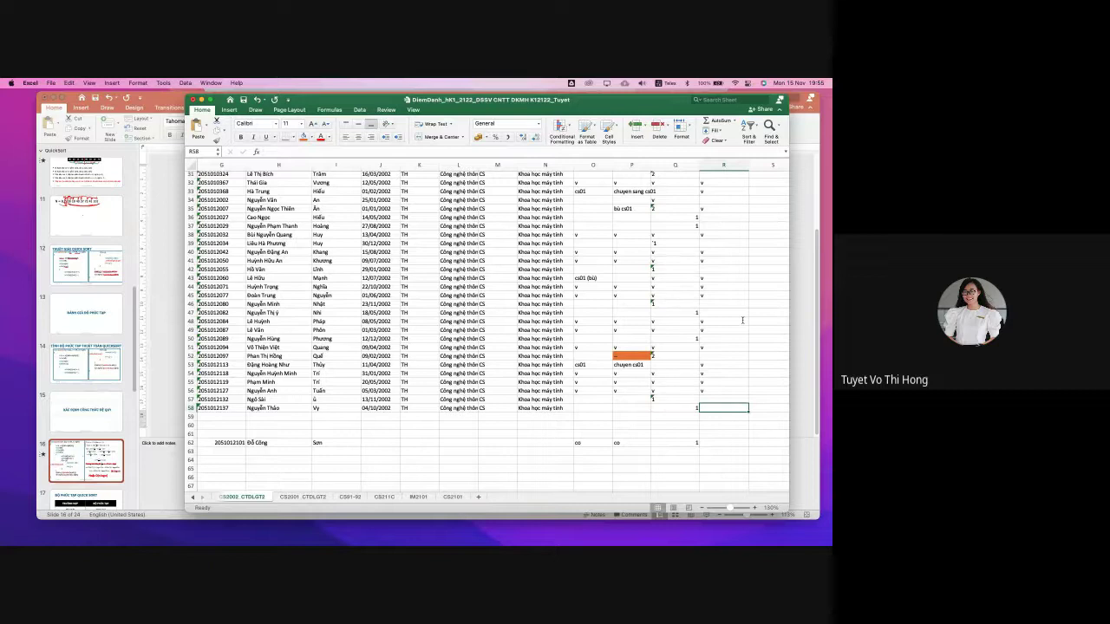
key(Down)
key(Down)
key(Down)
key(Down)
key(Down)
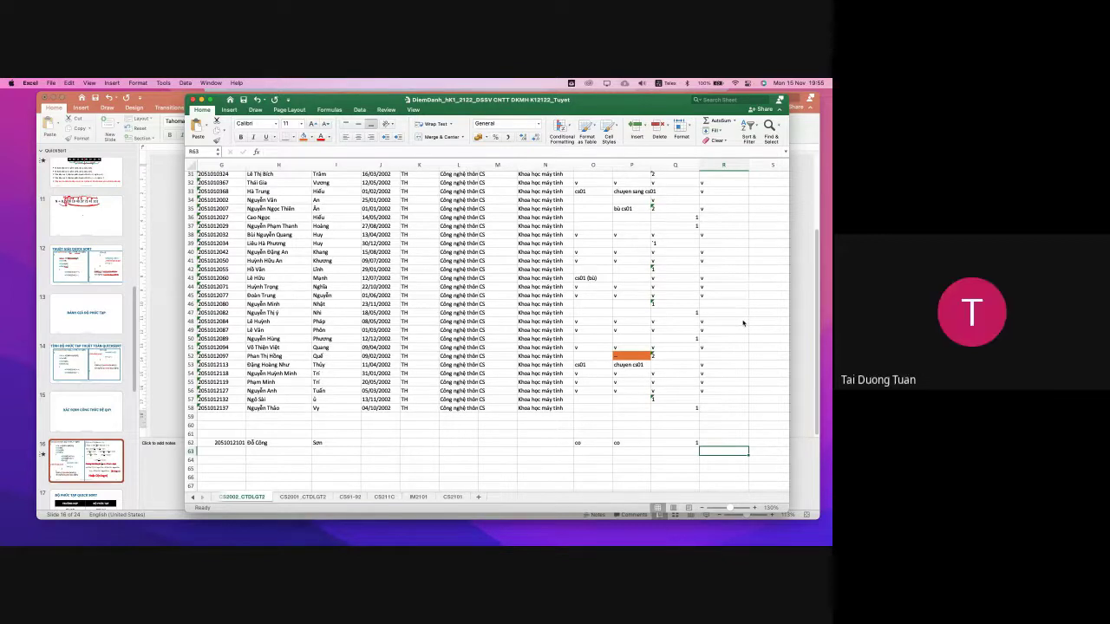
Clear the LT 15.11 attendance mark in row 23
scroll(345, 370, up, 5)
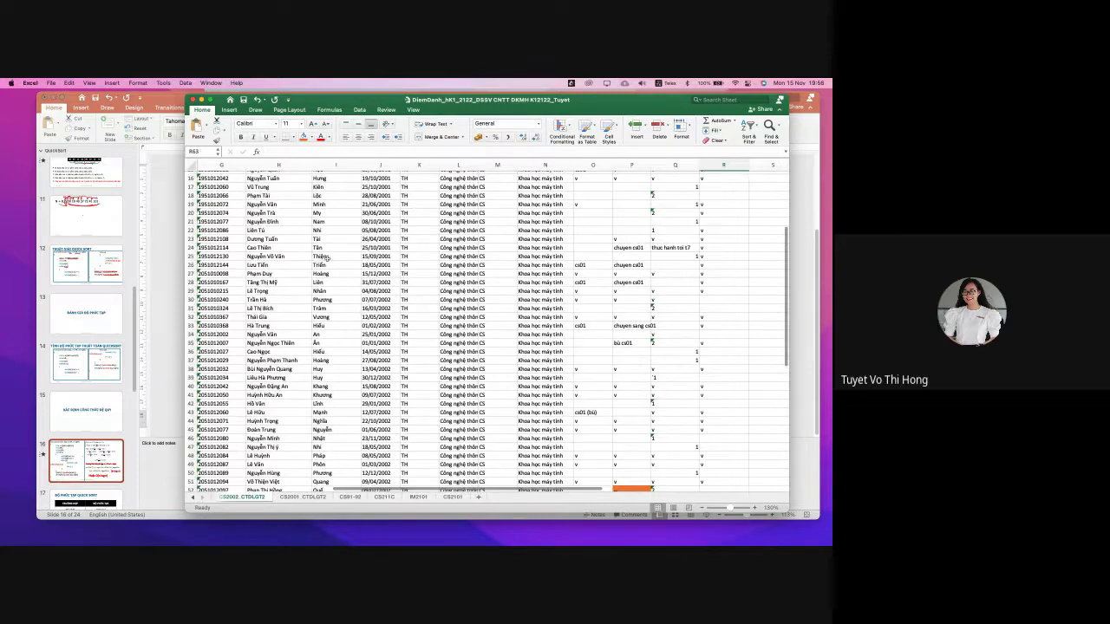
click(282, 239)
click(724, 238)
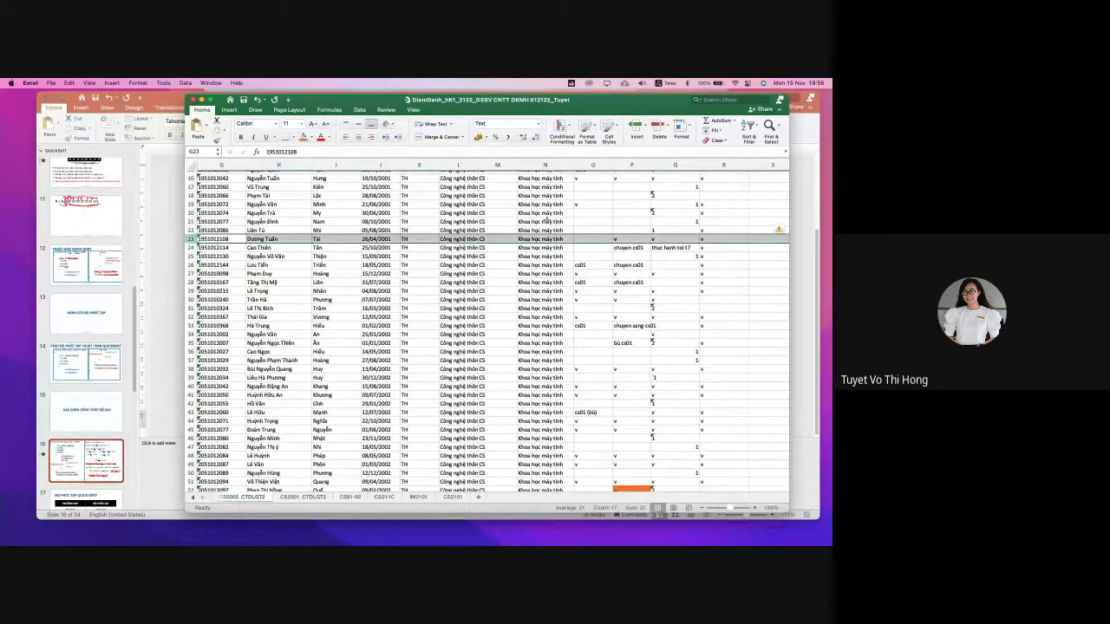
text(v)
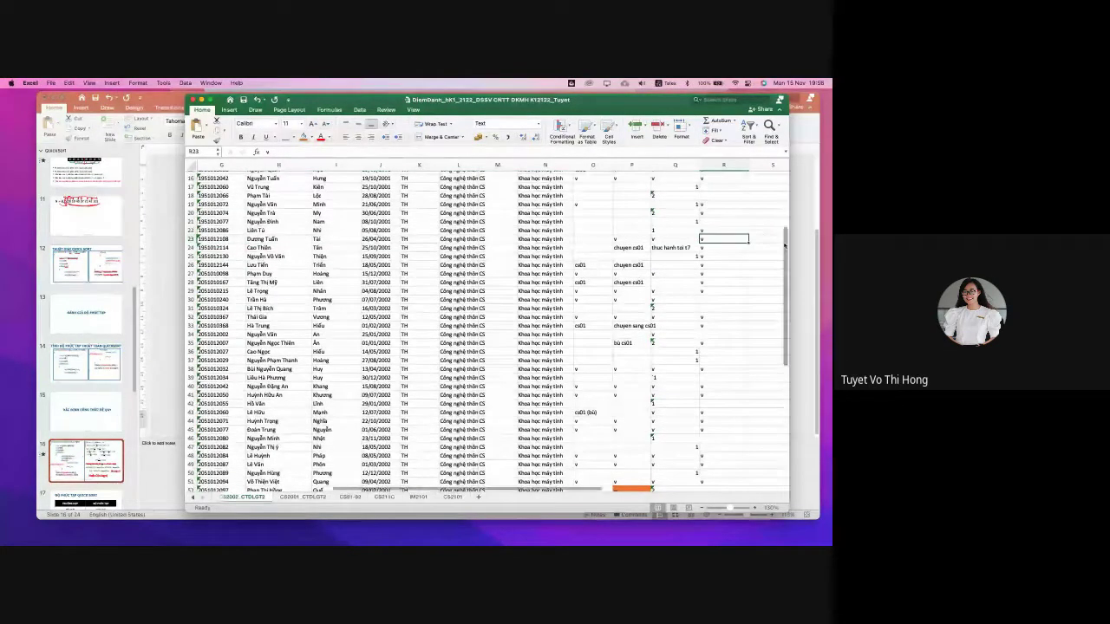
key(BackSpace)
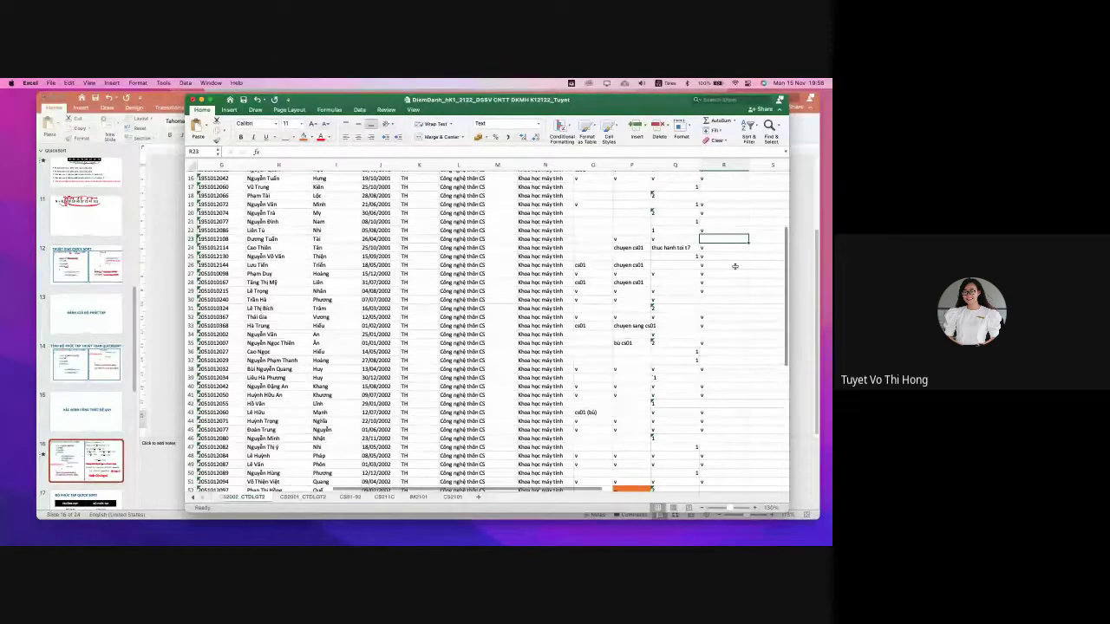
Find the absent student in row 6 of the roster and clear the LT 15.11 attendance mark there
click(731, 273)
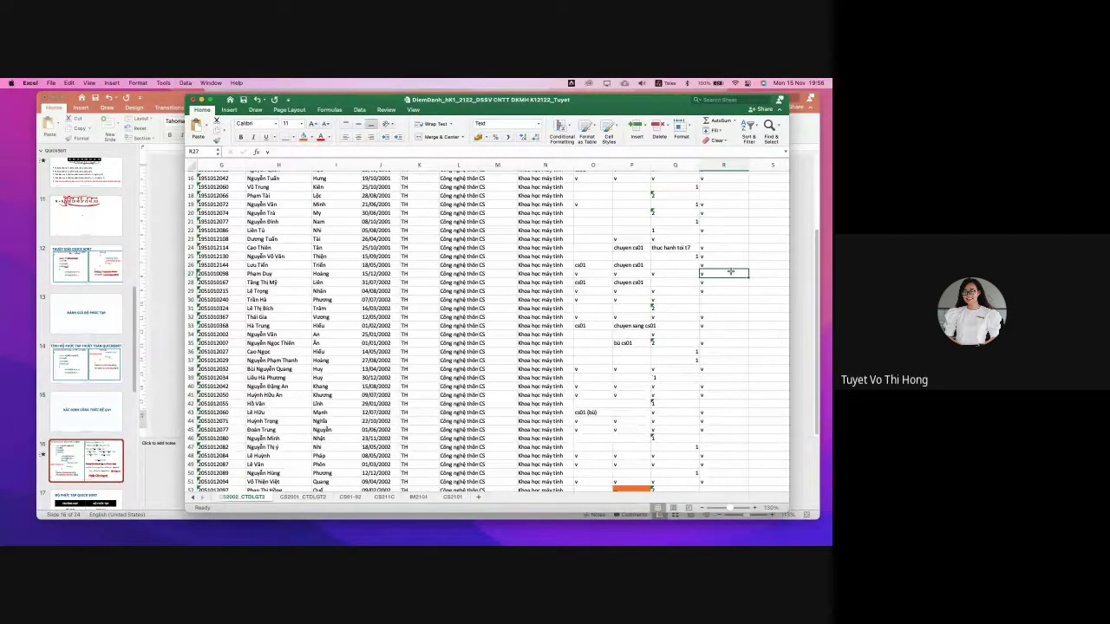
scroll(731, 273, up, 3)
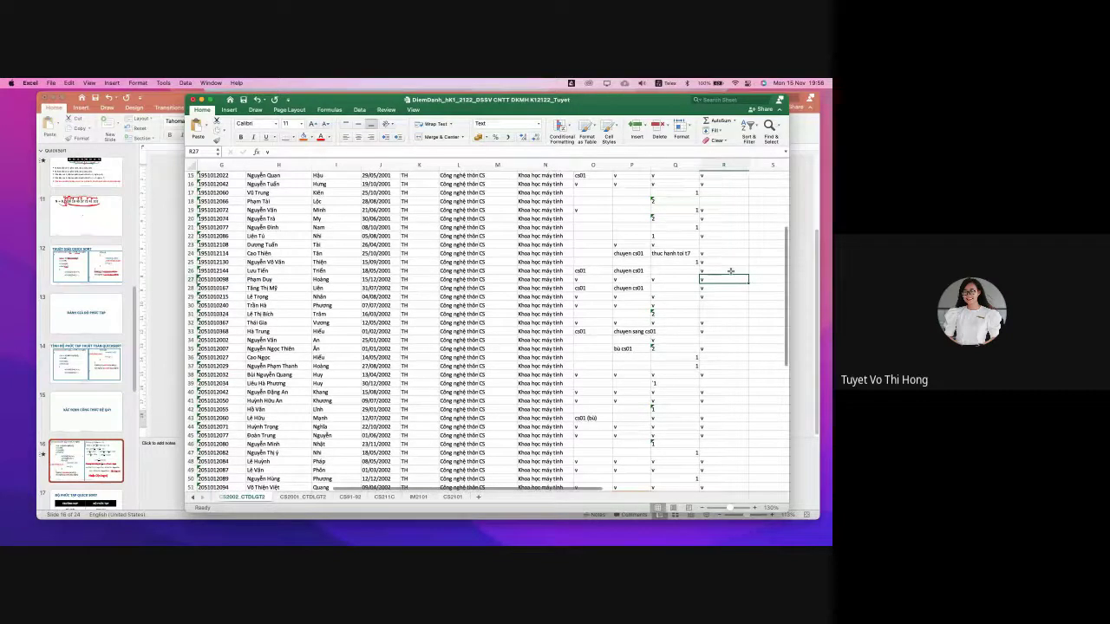
scroll(731, 273, up, 3)
scroll(731, 271, up, 3)
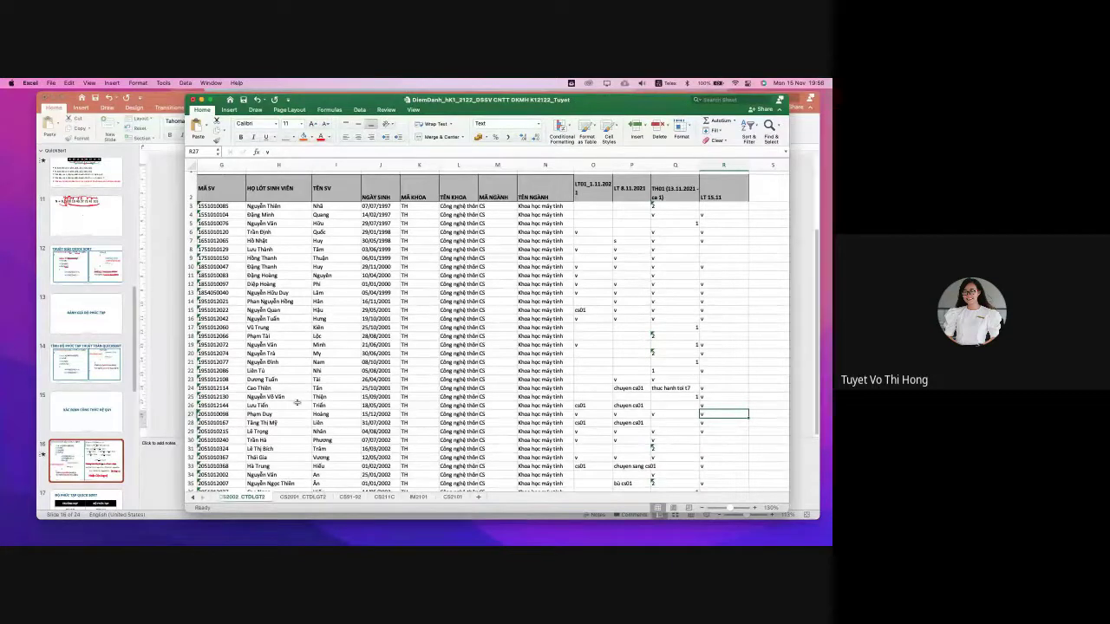
scroll(296, 406, down, 1)
scroll(298, 359, down, 3)
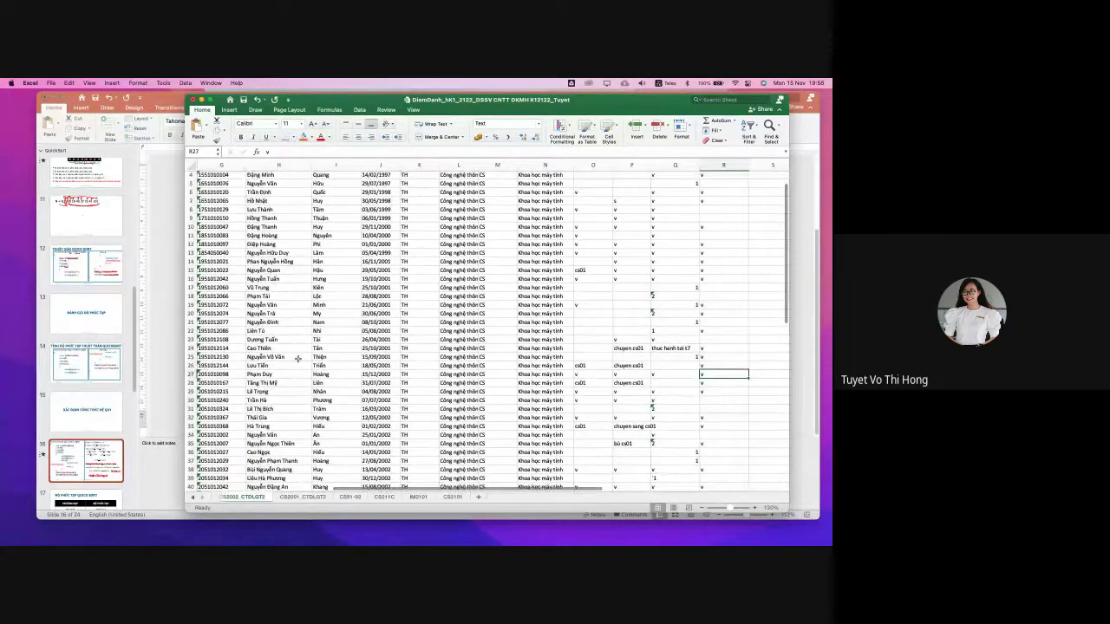
scroll(297, 359, down, 3)
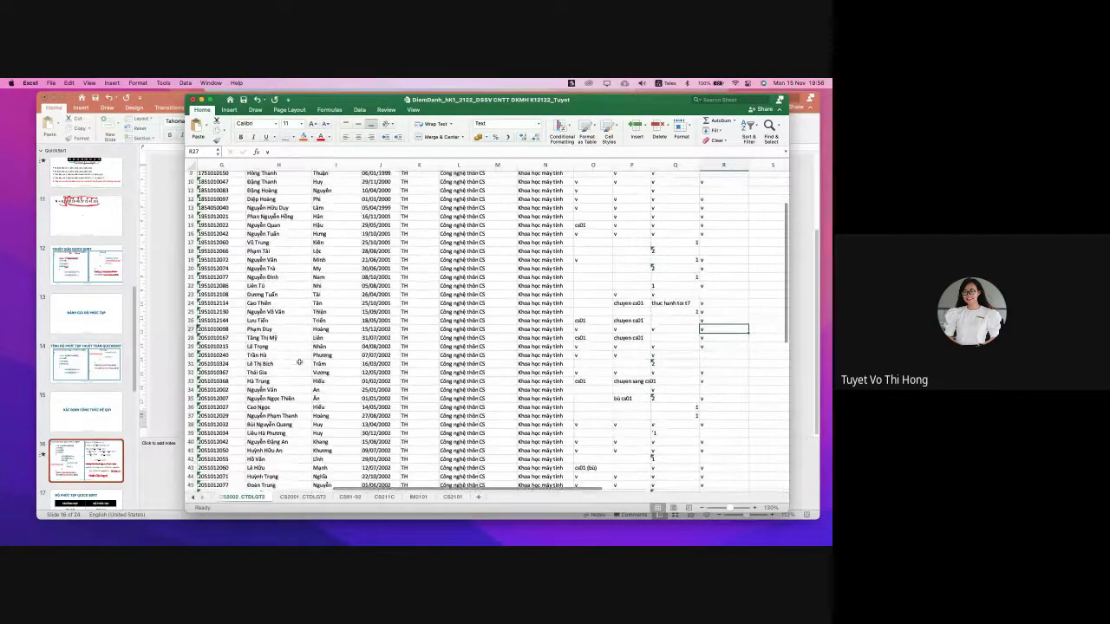
scroll(299, 362, up, 5)
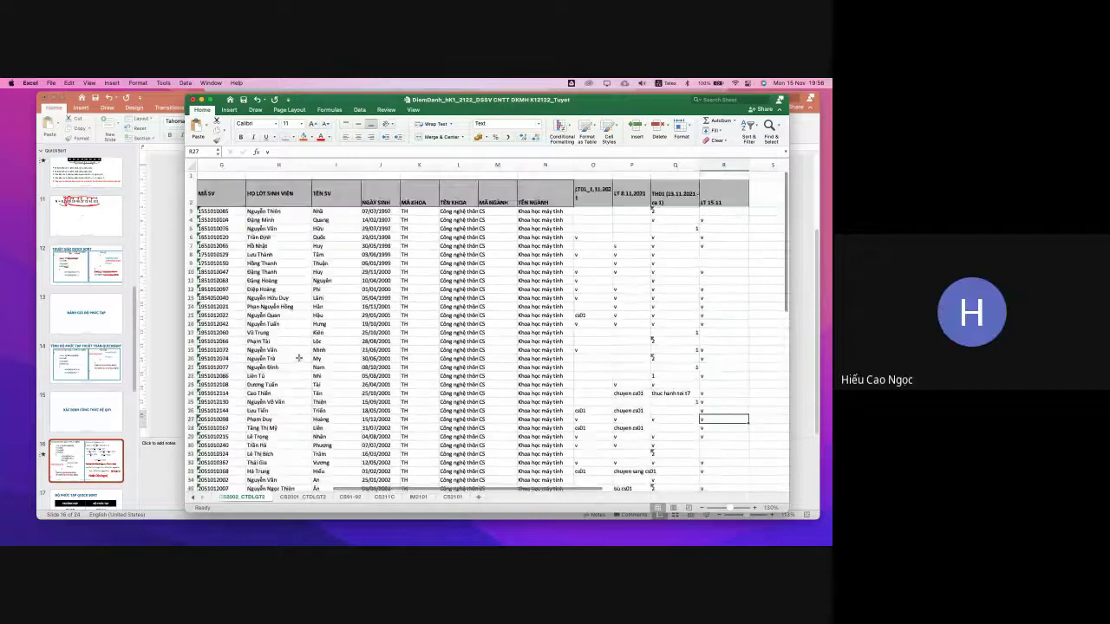
click(191, 237)
click(724, 236)
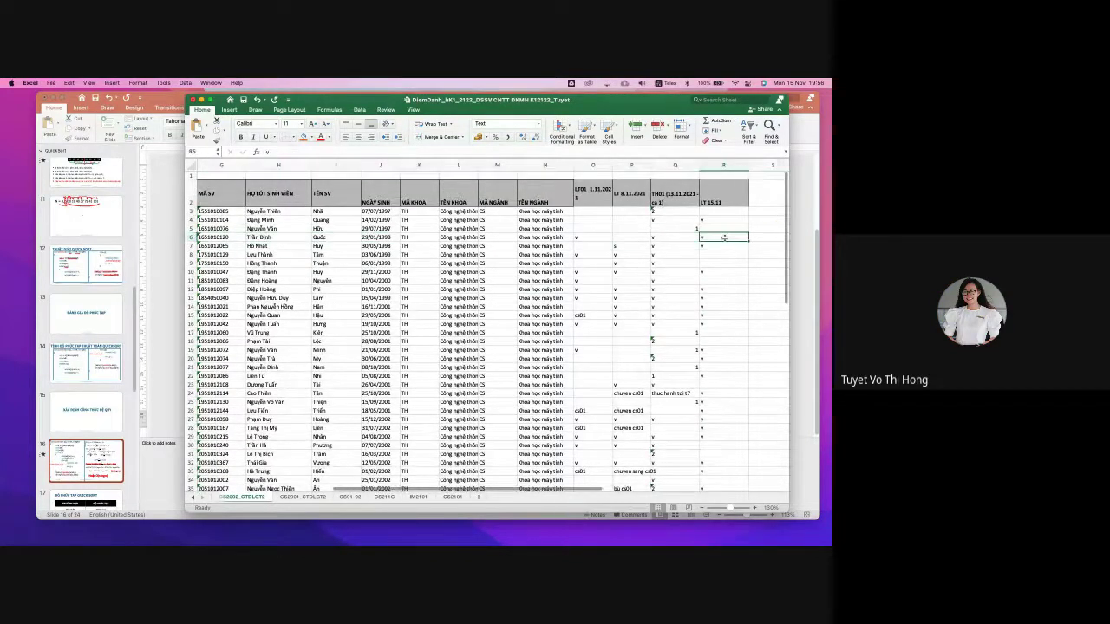
key(Delete)
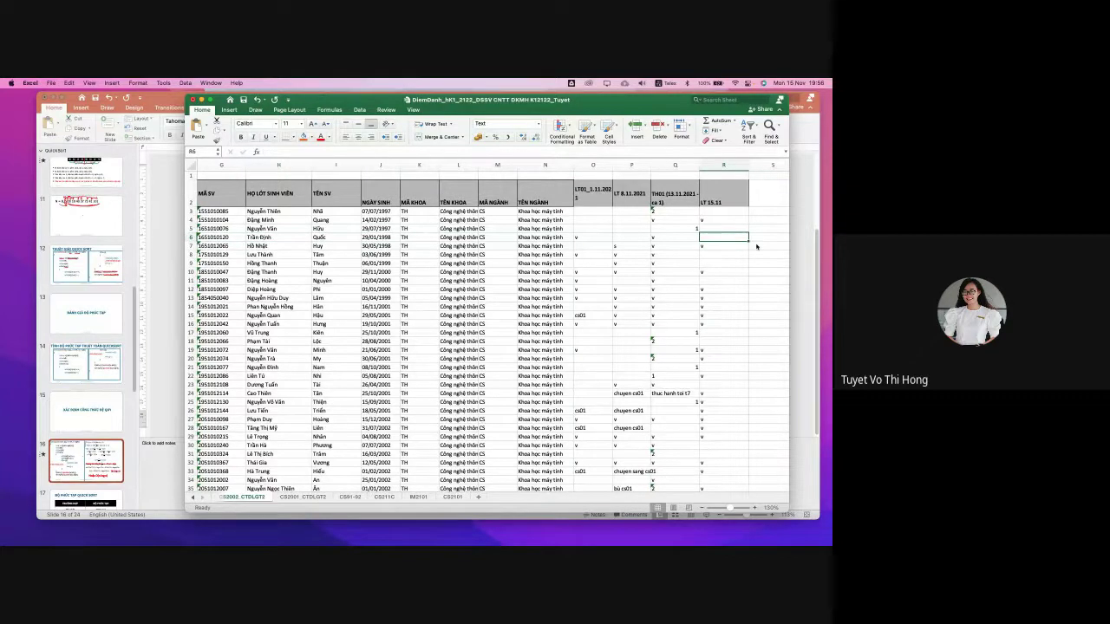
key(Down)
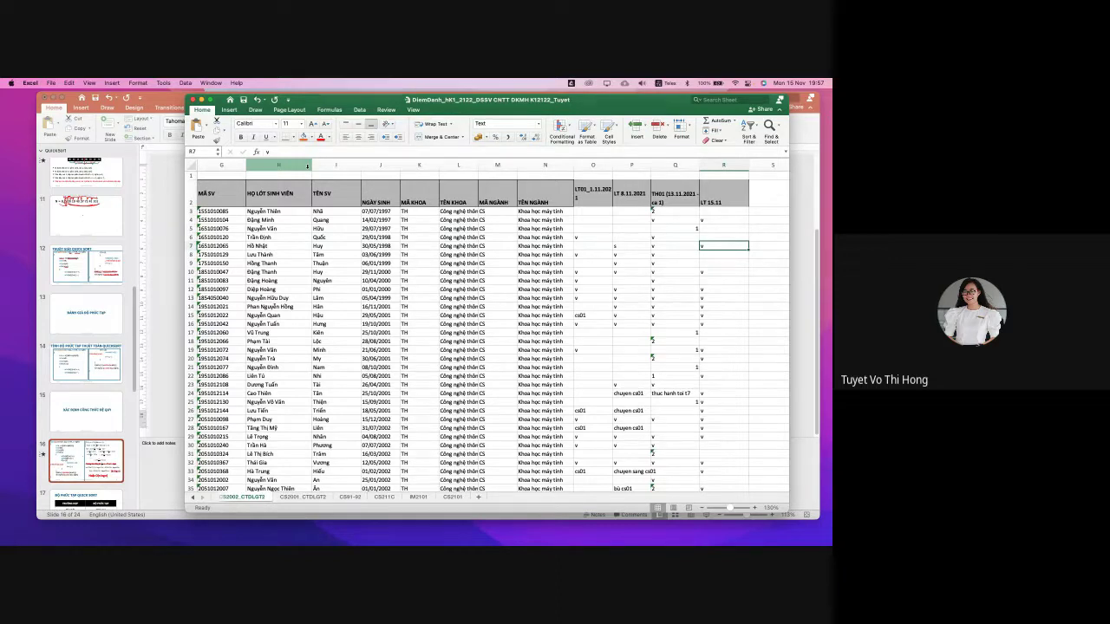
scroll(720, 347, down, 5)
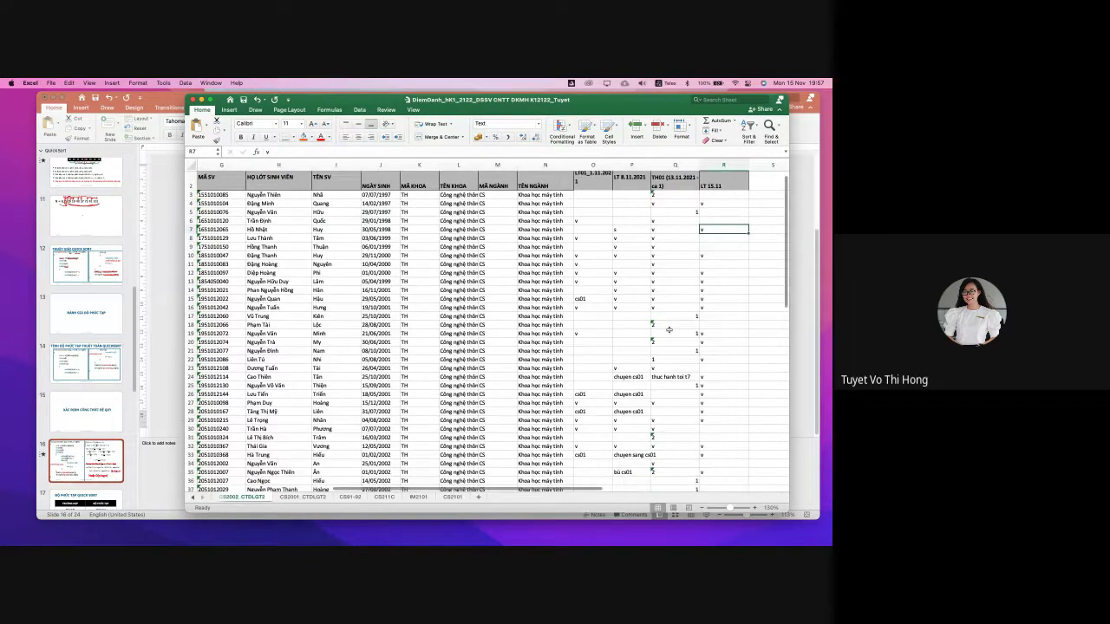
scroll(728, 348, down, 2)
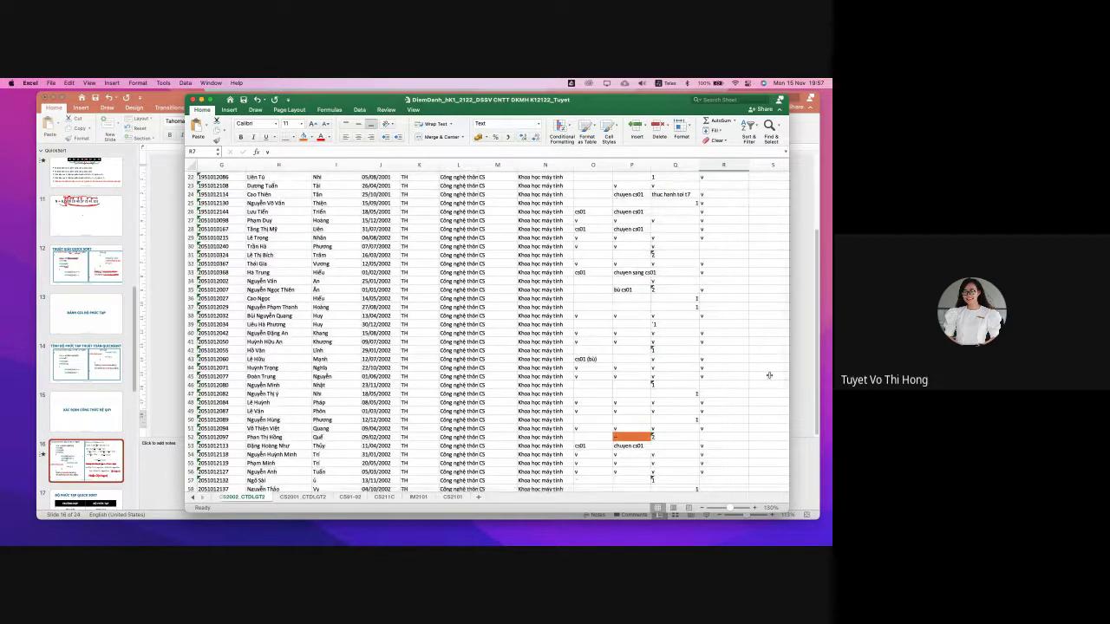
scroll(769, 374, down, 1)
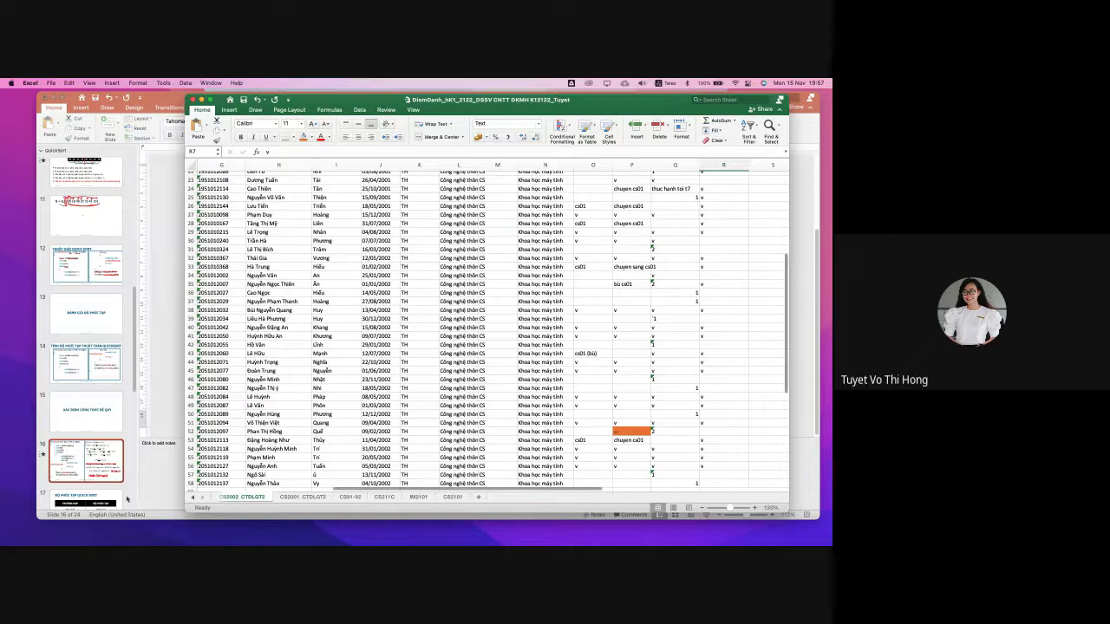
Switch to the CHUONG3_QUICKSORT_MOI presentation in PowerPoint and delete the last digit of 101 in slide 11's number list
click(80, 464)
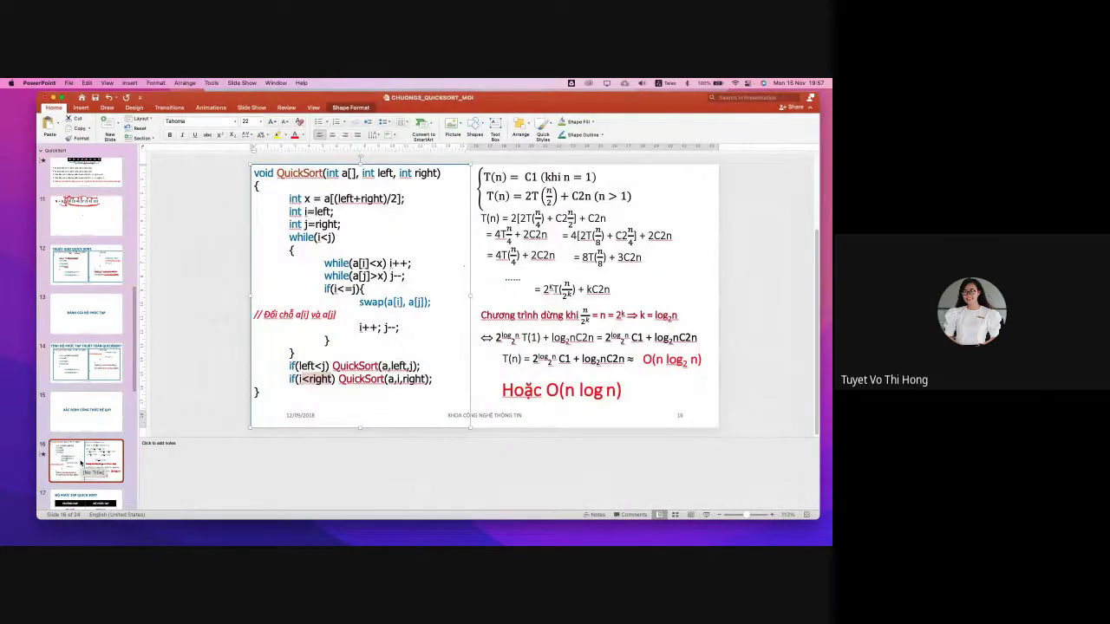
click(95, 304)
click(102, 209)
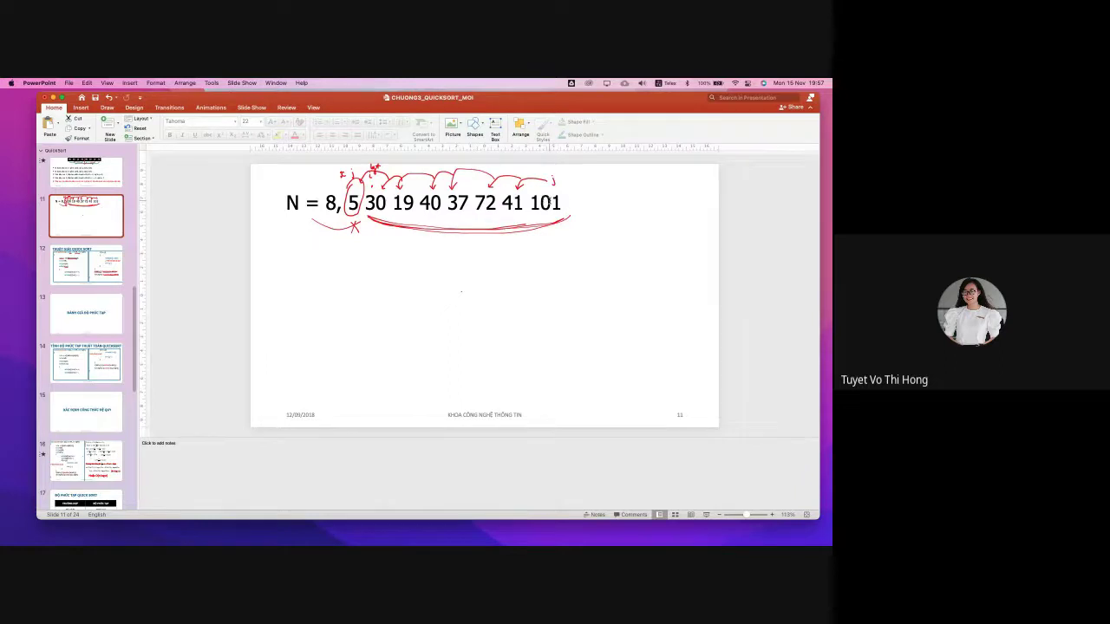
click(562, 202)
key(BackSpace)
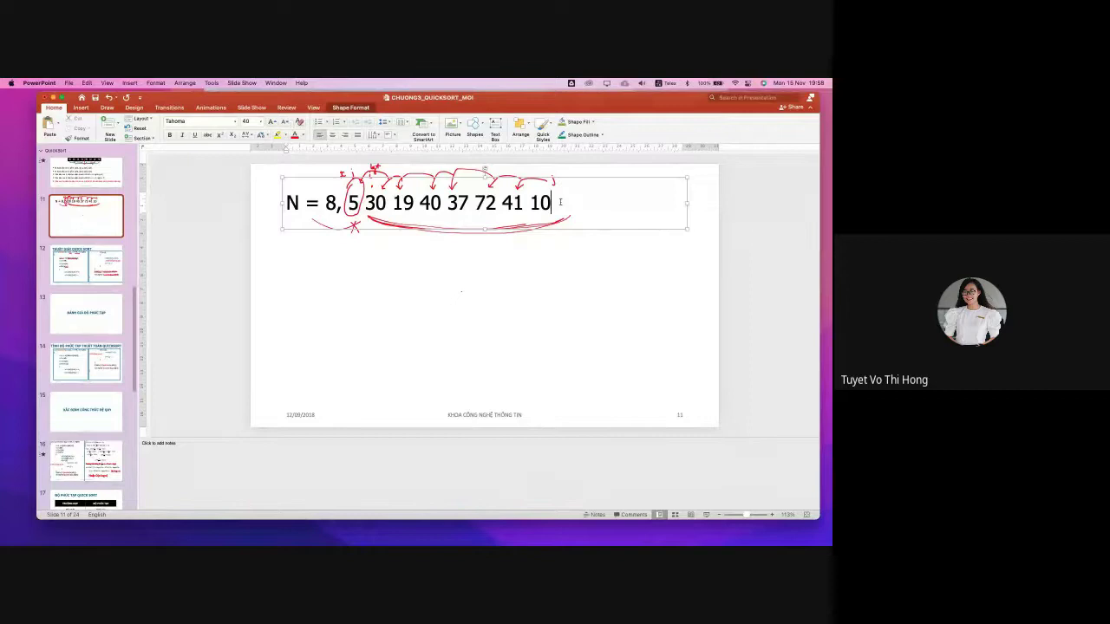
Show slide 12, THUẬT GIẢI QUICK SORT, and examine the pivot line of the QuickSort code
click(77, 276)
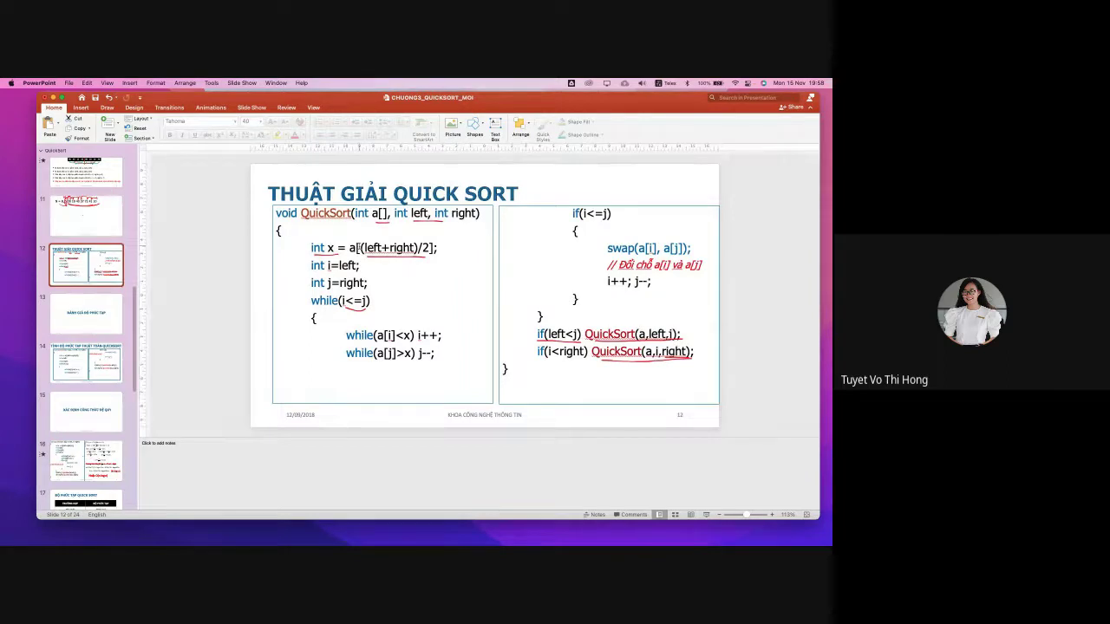
click(359, 250)
click(197, 345)
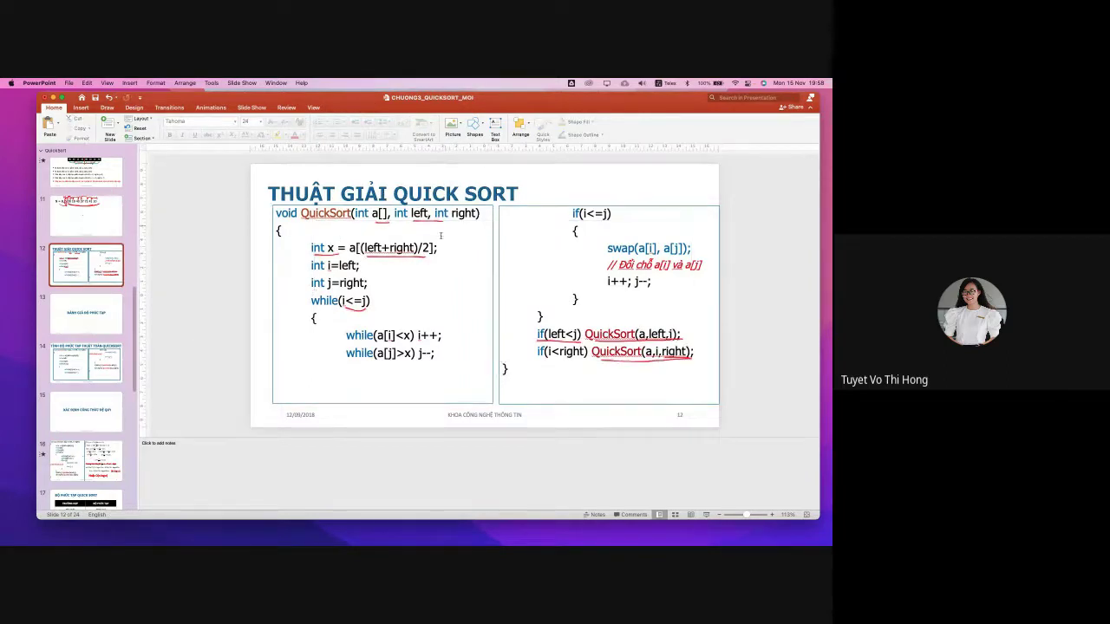